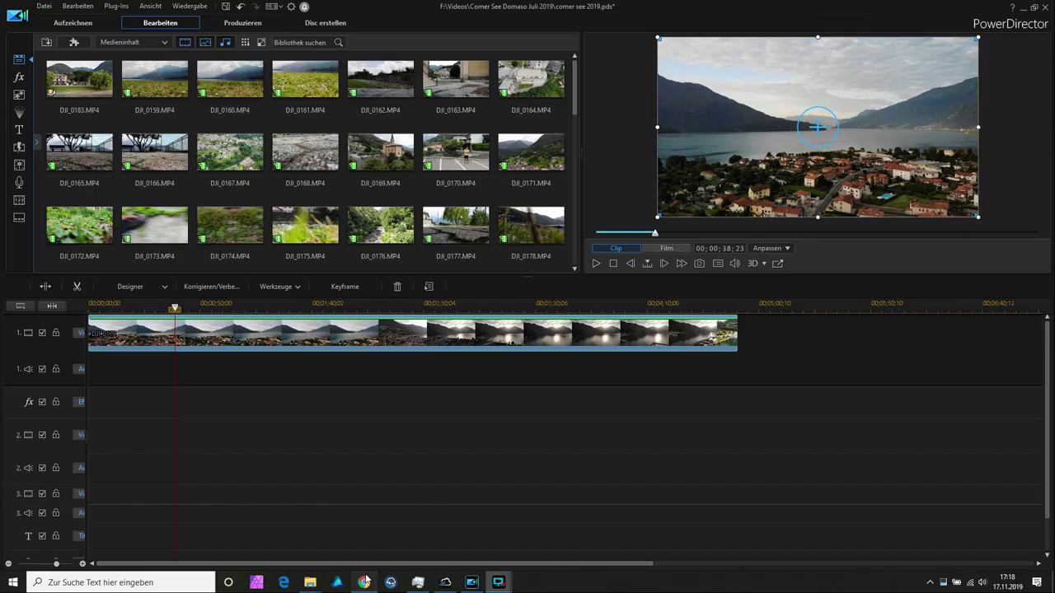
- Switch to Chrome to read the Form-Designer section of the PowerDirector 365 features page, and return to PowerDirector
click(363, 579)
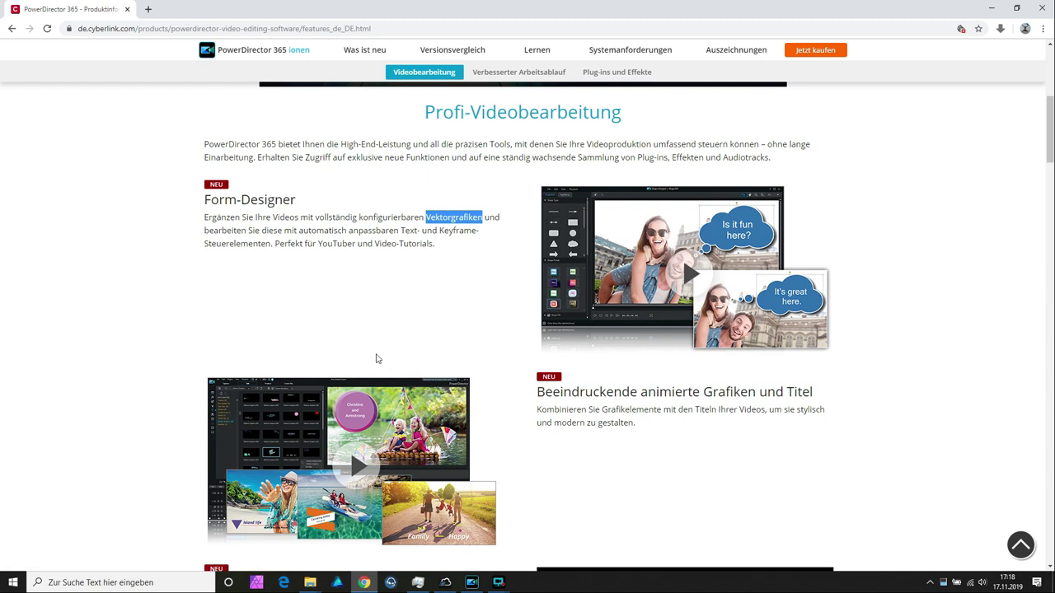
scroll(376, 358, up, 1)
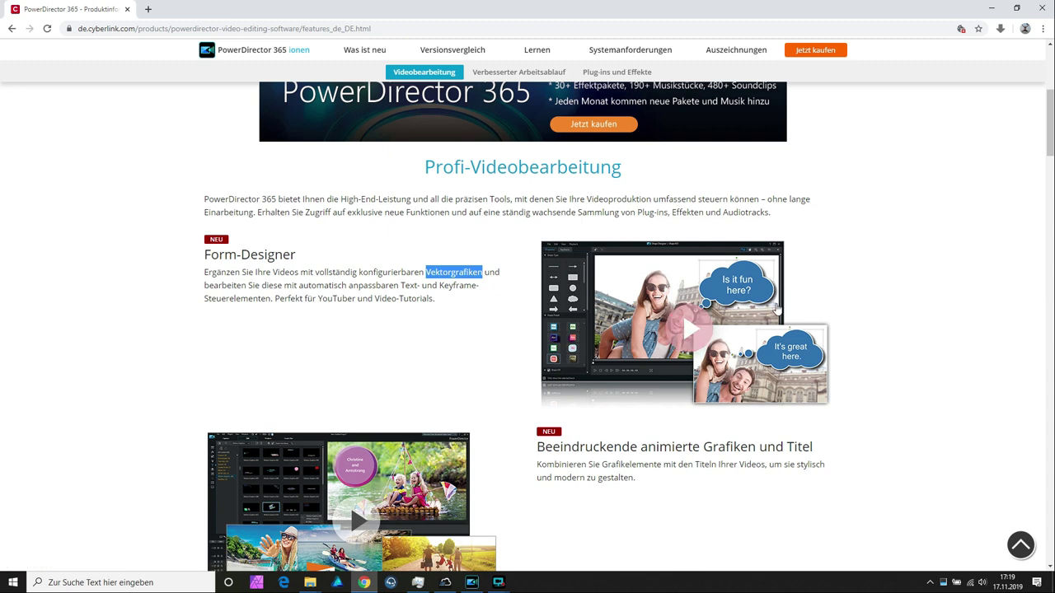
click(472, 582)
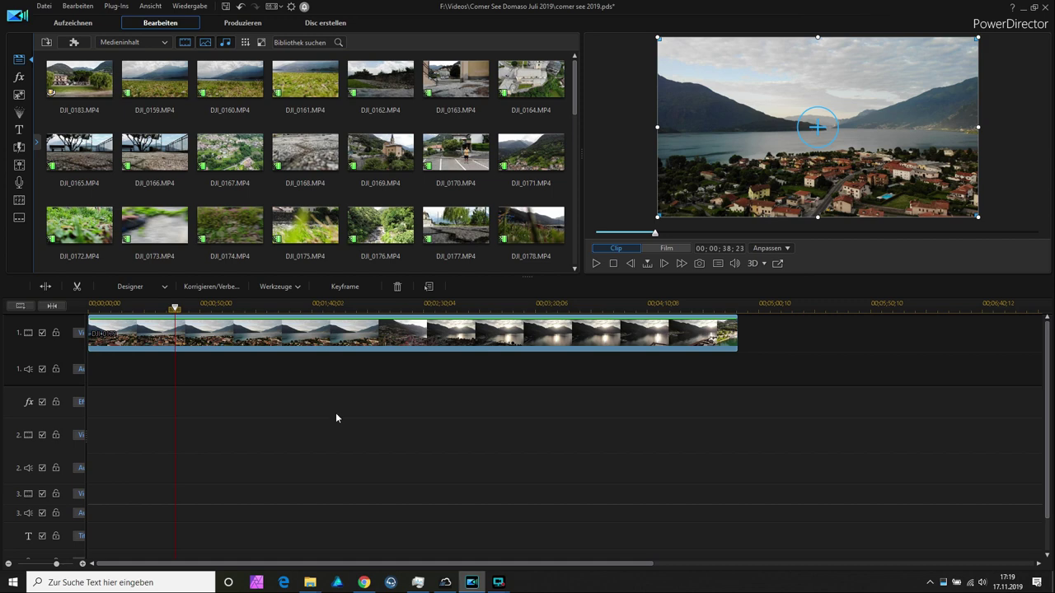
click(42, 7)
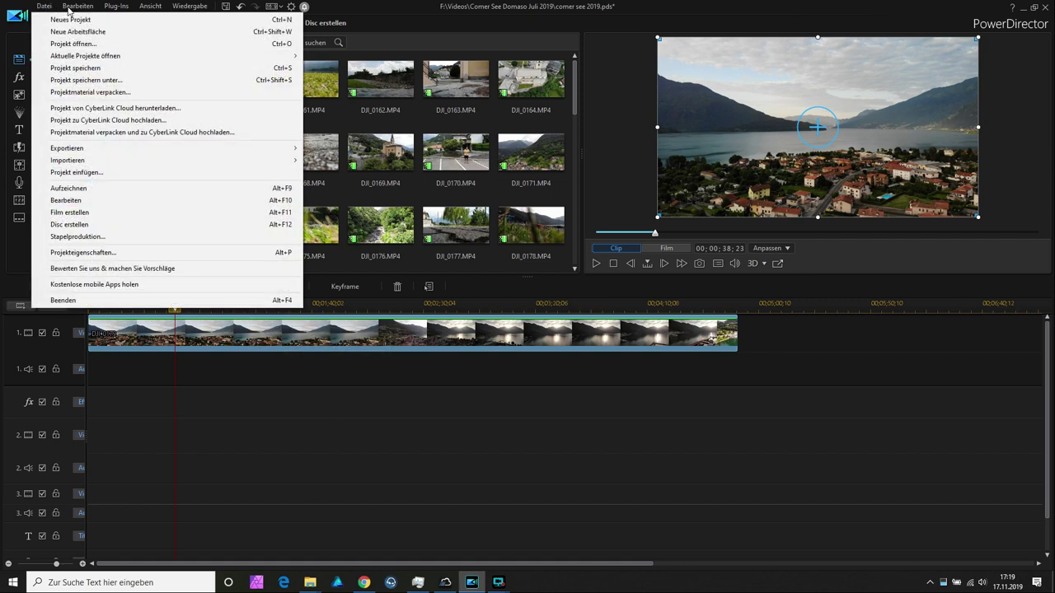
click(51, 7)
click(52, 7)
click(359, 14)
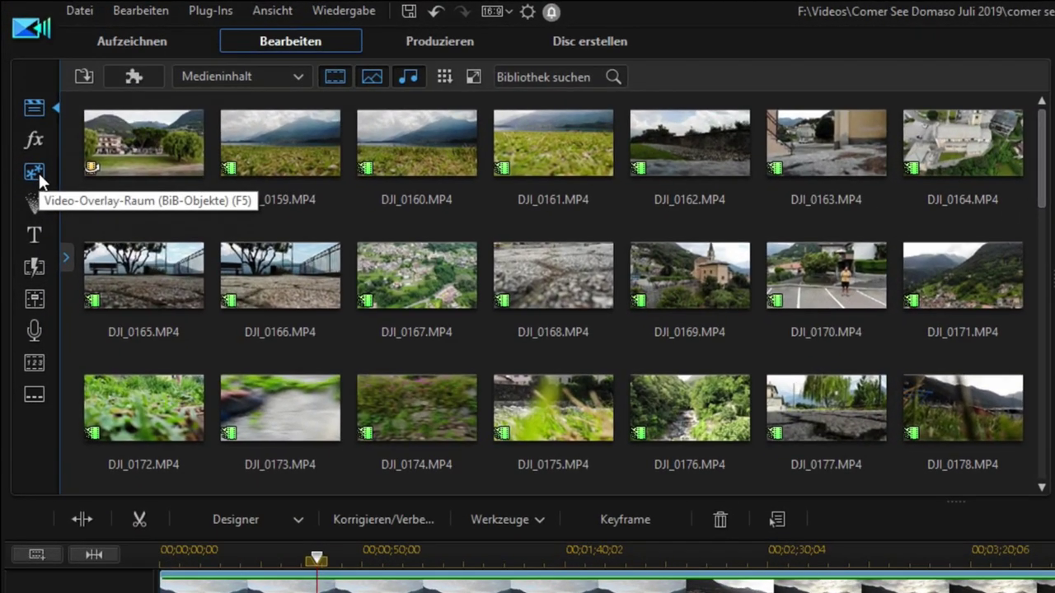
- Browse the Form objects in the Video-Overlay-Raum and start a new shape in the Form-Designer
click(38, 171)
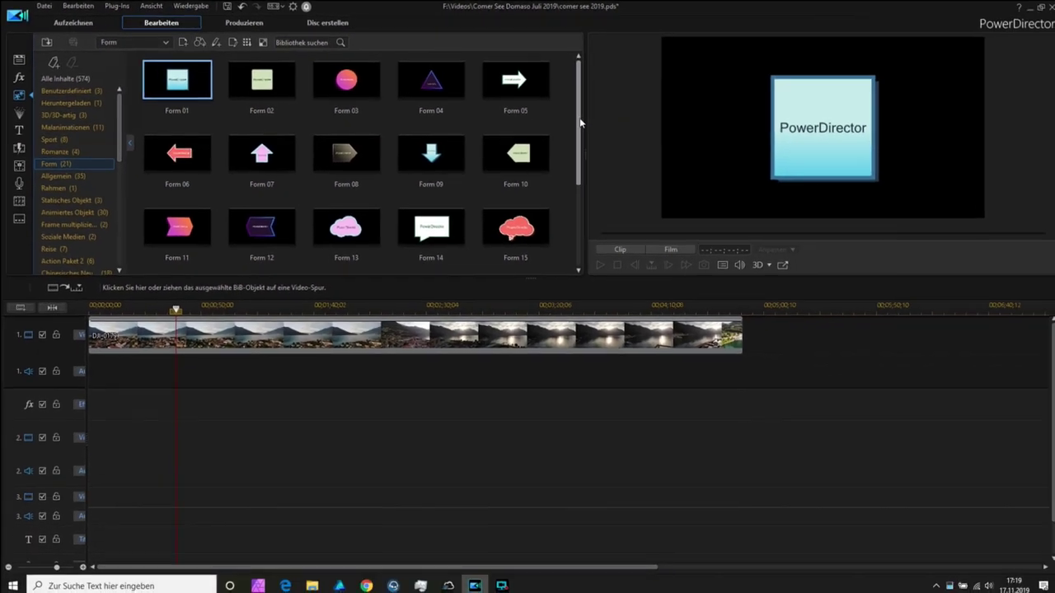
drag(580, 123, 581, 219)
drag(661, 195, 656, 103)
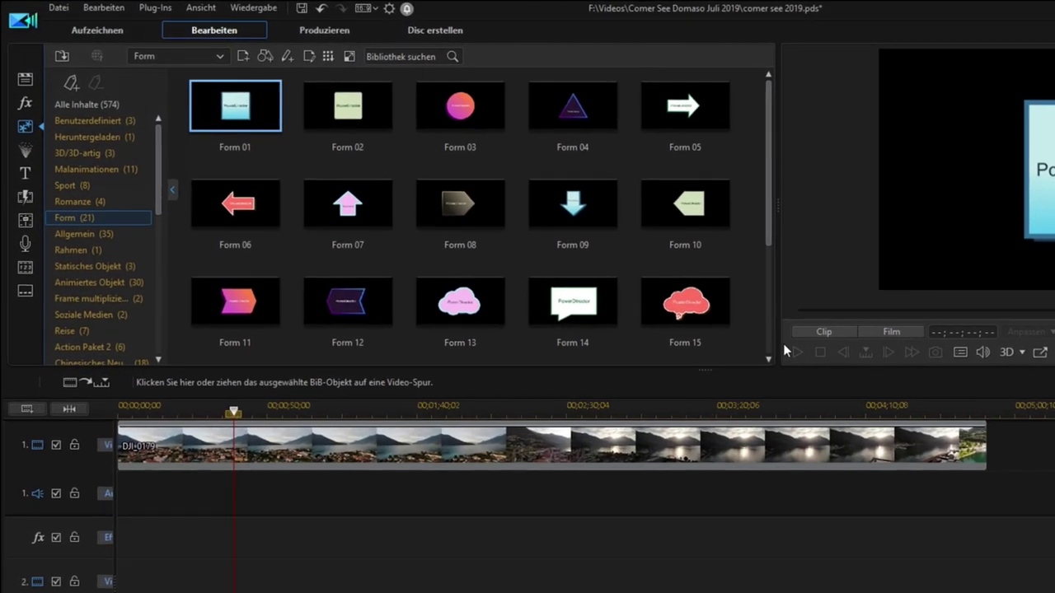
click(326, 233)
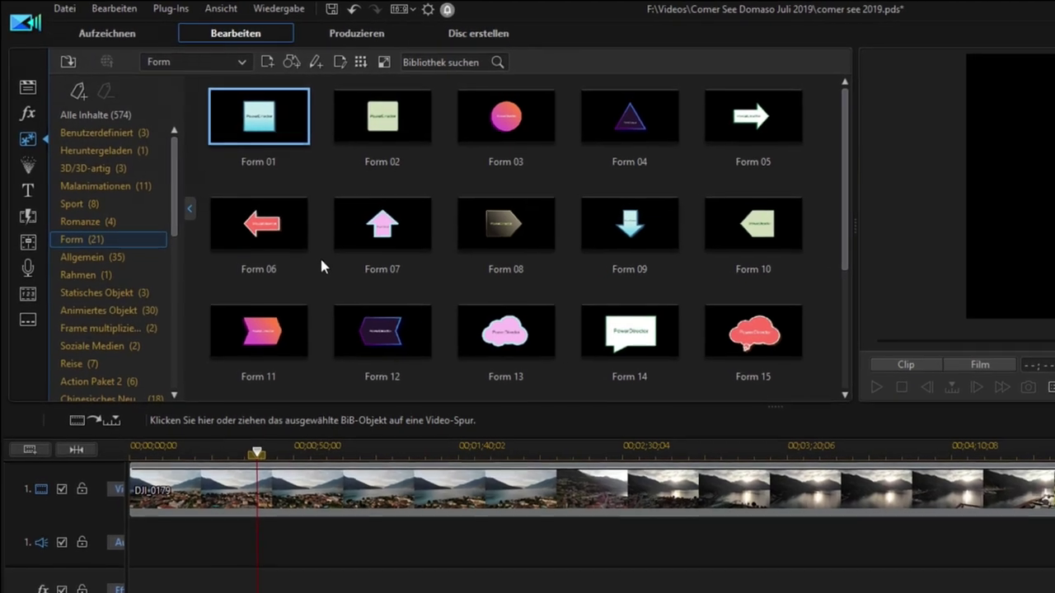
click(266, 235)
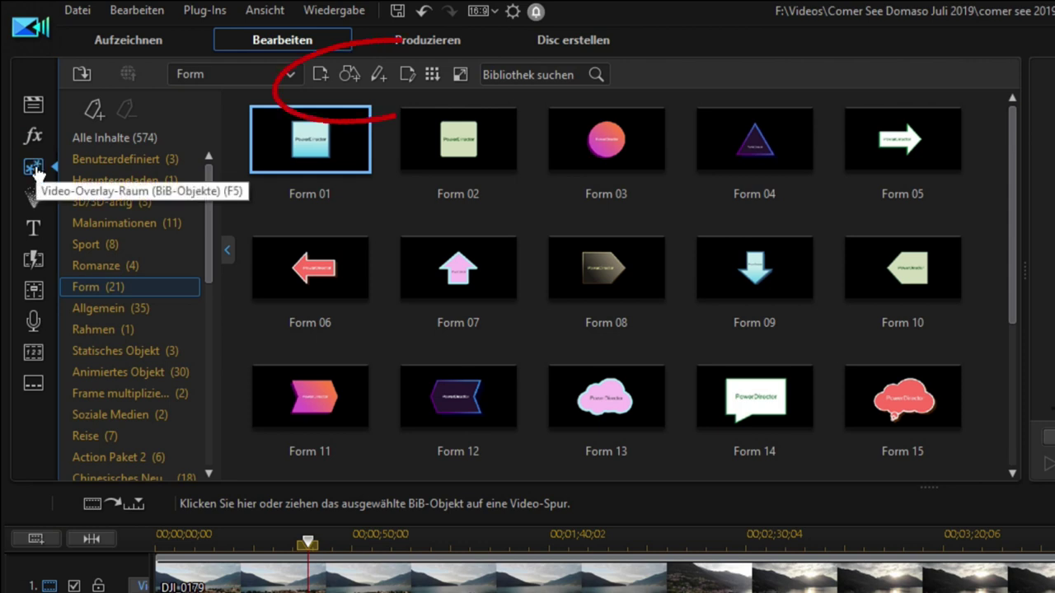
click(354, 67)
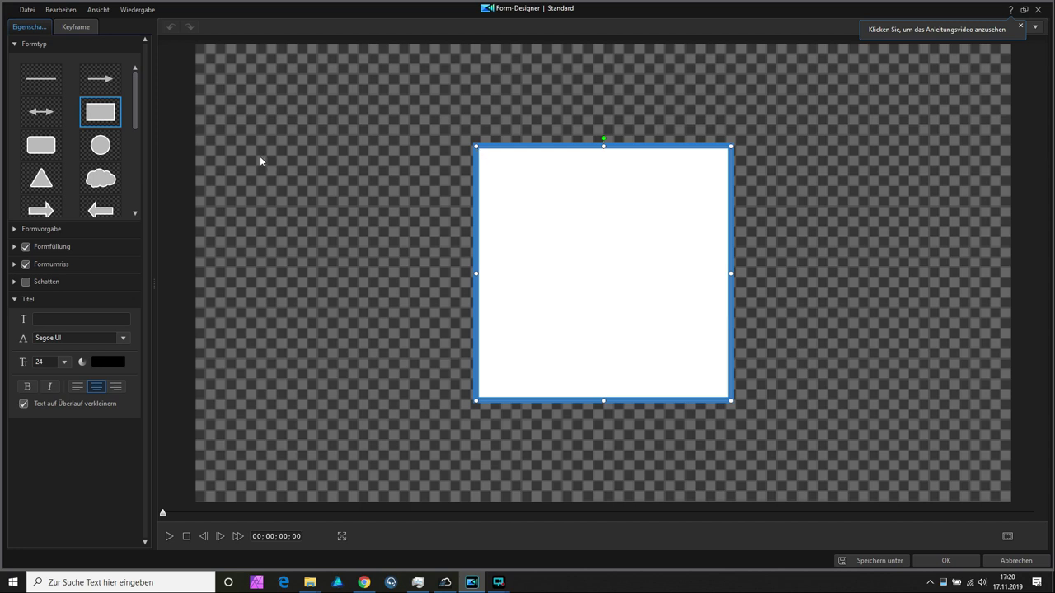
- Try the rounded rectangle and circle shape types, and settle on the rectangular callout with an angled leader line
click(35, 152)
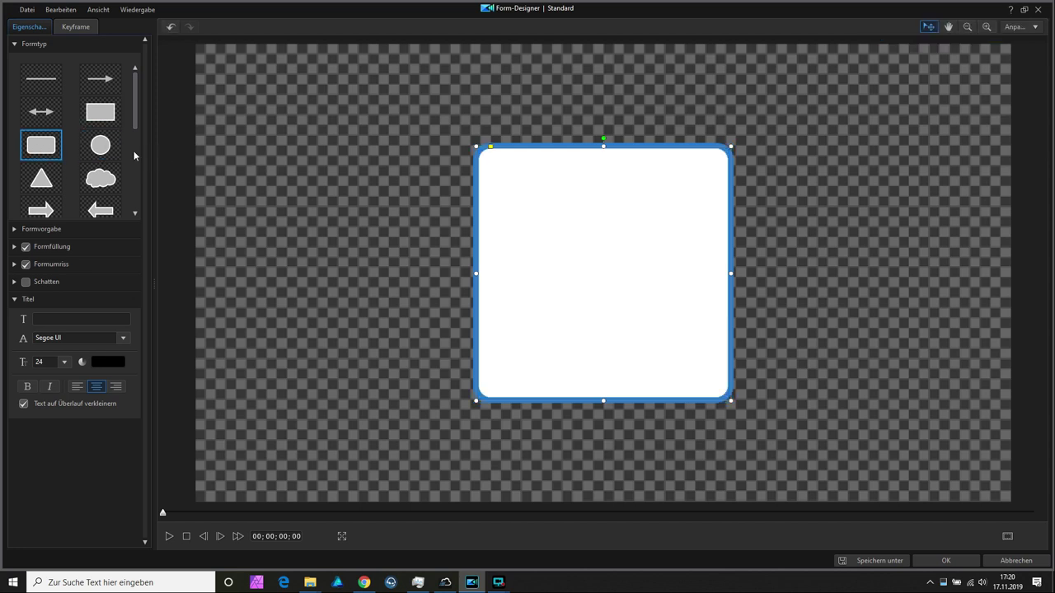
click(102, 145)
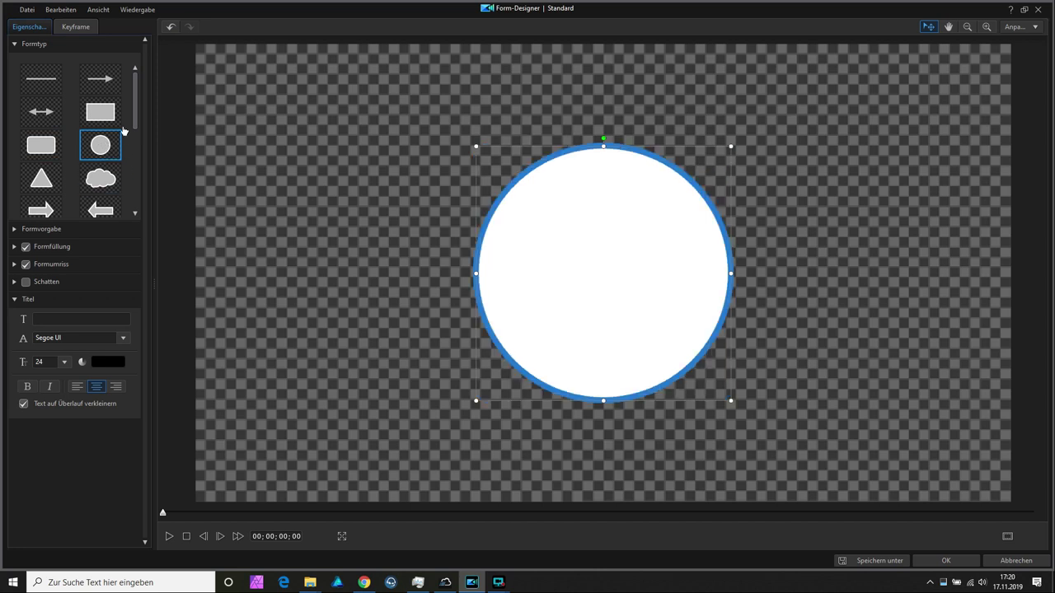
drag(137, 114, 146, 204)
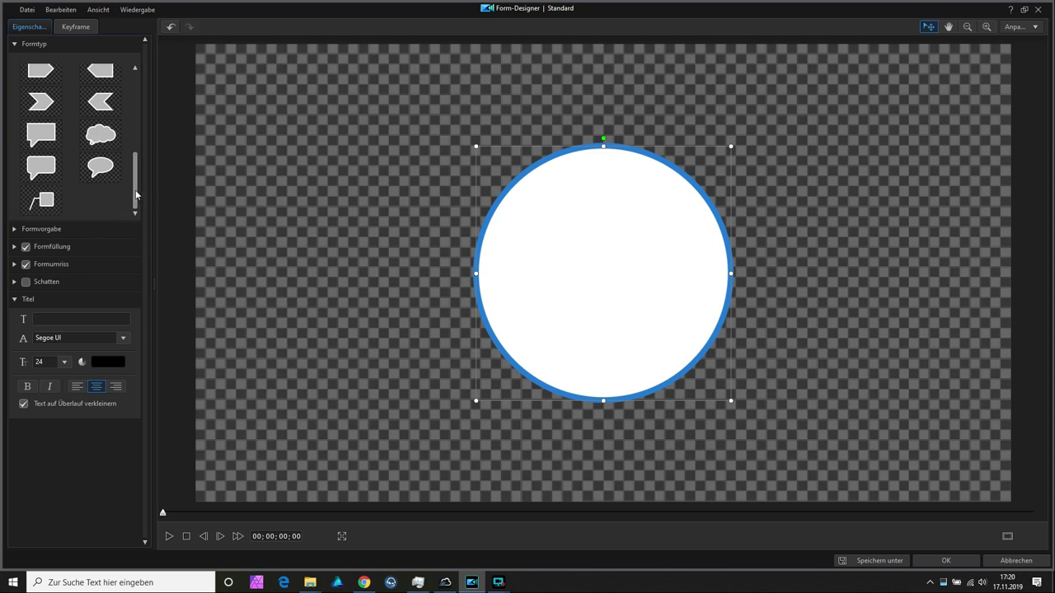
click(54, 203)
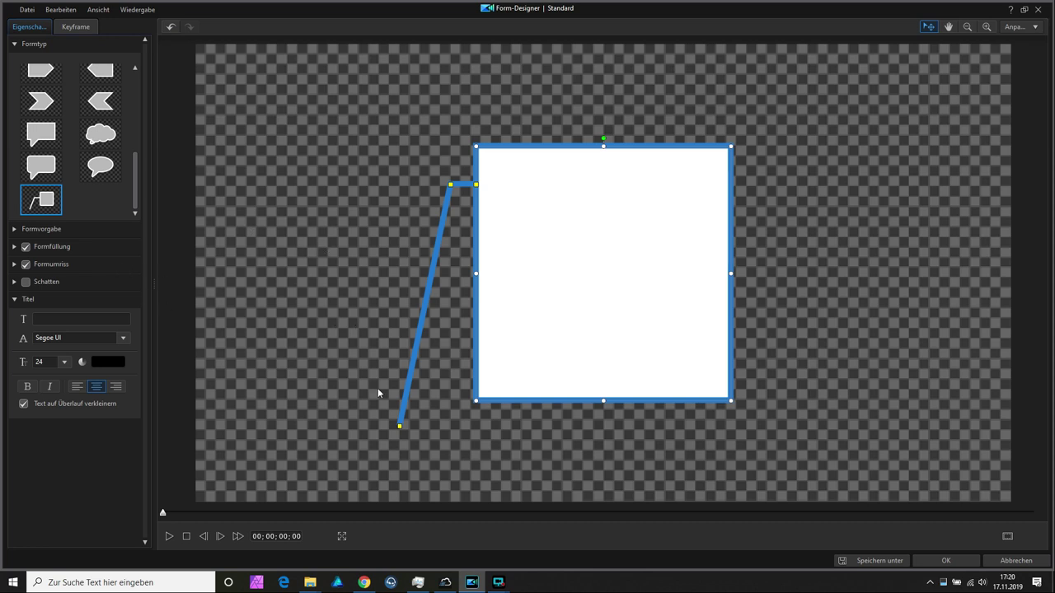
- Shorten the callout's leader line by raising its free end, and reduce the box to a flat, wide rectangle
drag(400, 428, 387, 239)
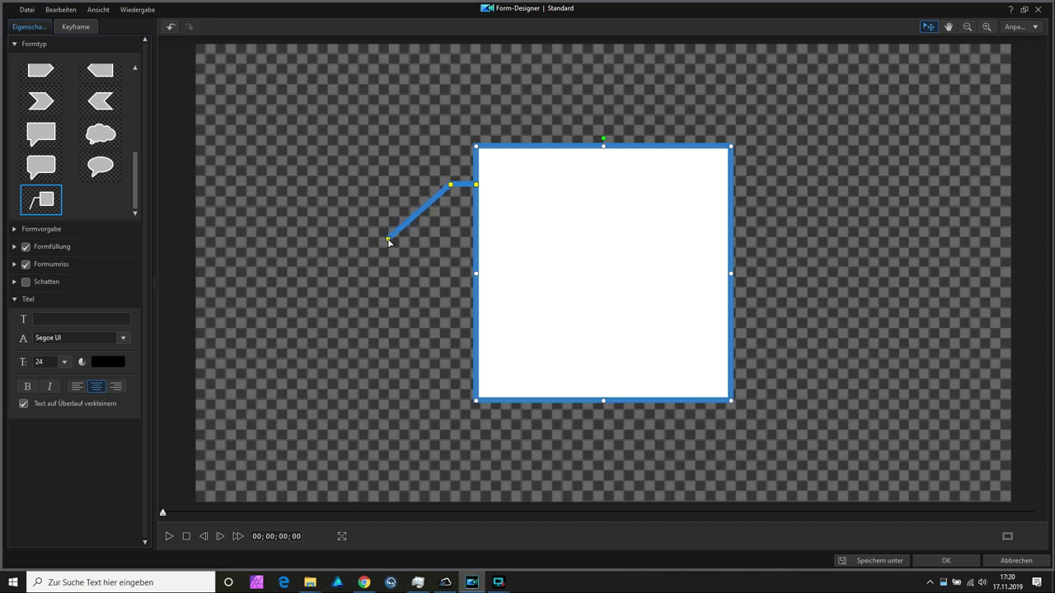
drag(603, 401, 615, 246)
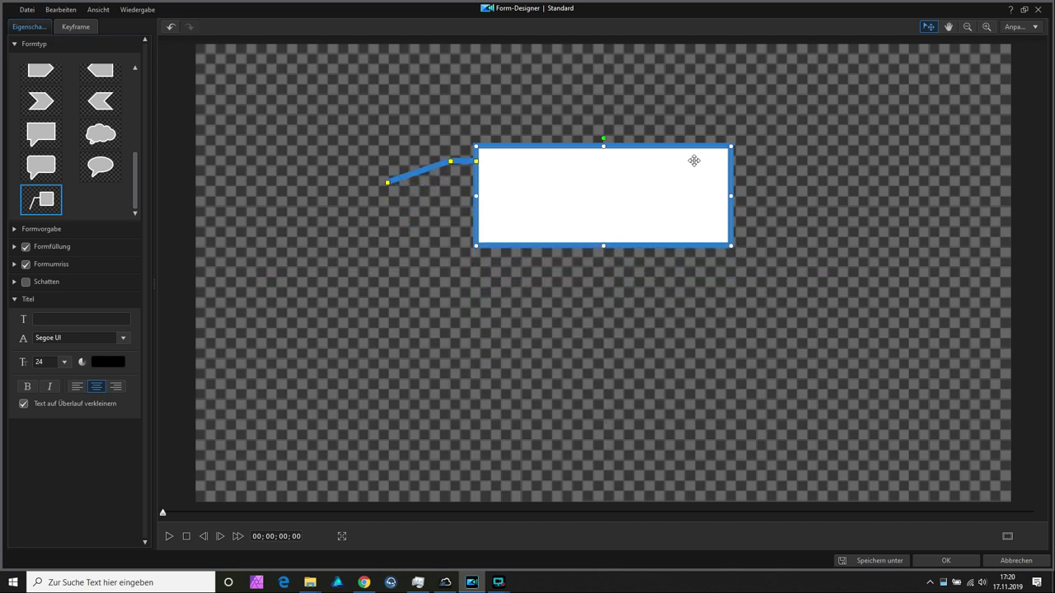
click(752, 119)
click(650, 176)
- Move the callout to the canvas's upper-right corner, lower the leader line's free end and slightly enlarge the box
drag(661, 148, 912, 91)
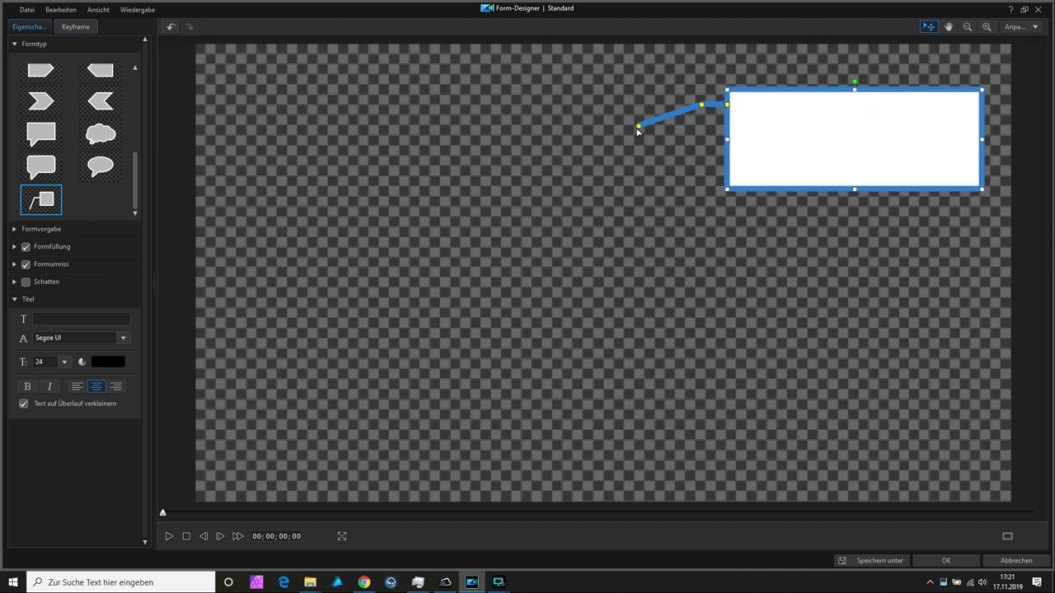
drag(638, 129, 619, 183)
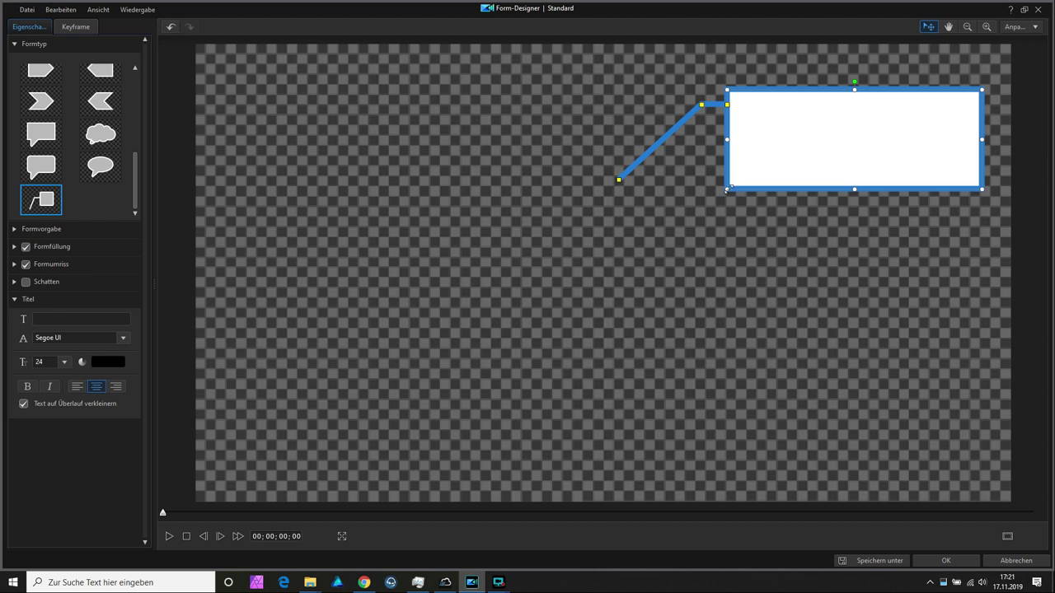
drag(728, 190, 719, 194)
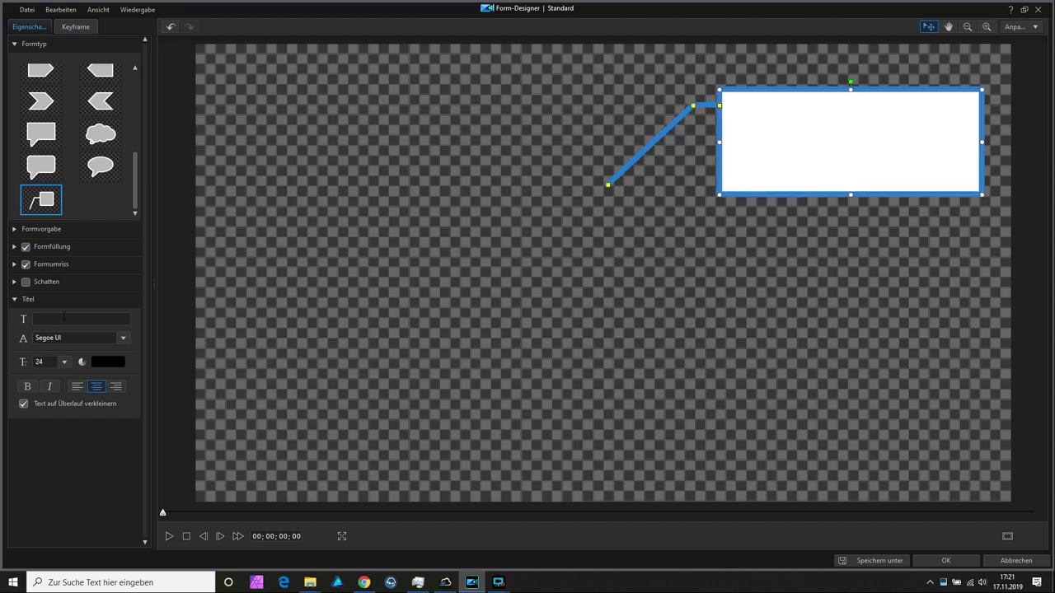
- Try a light grey solid fill (RGB 192, 192, 192) on the callout, and restore the fill to white
click(14, 229)
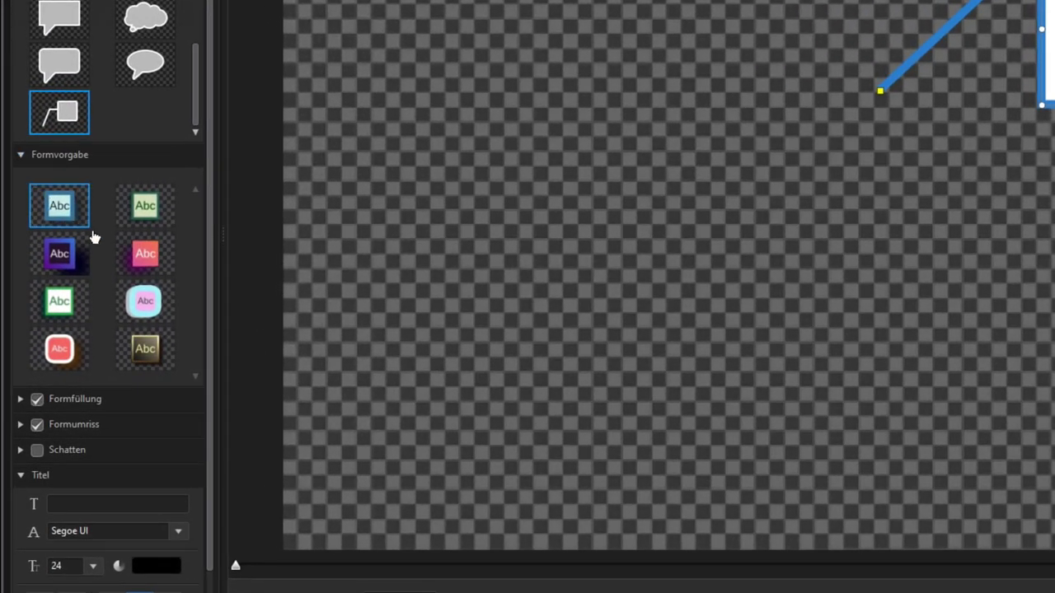
click(20, 155)
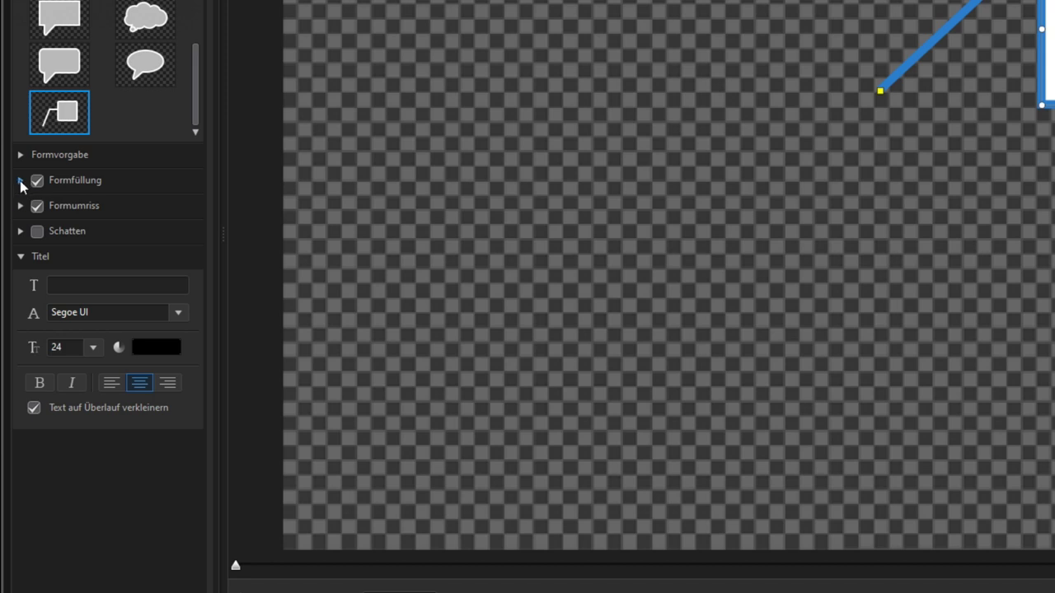
click(20, 181)
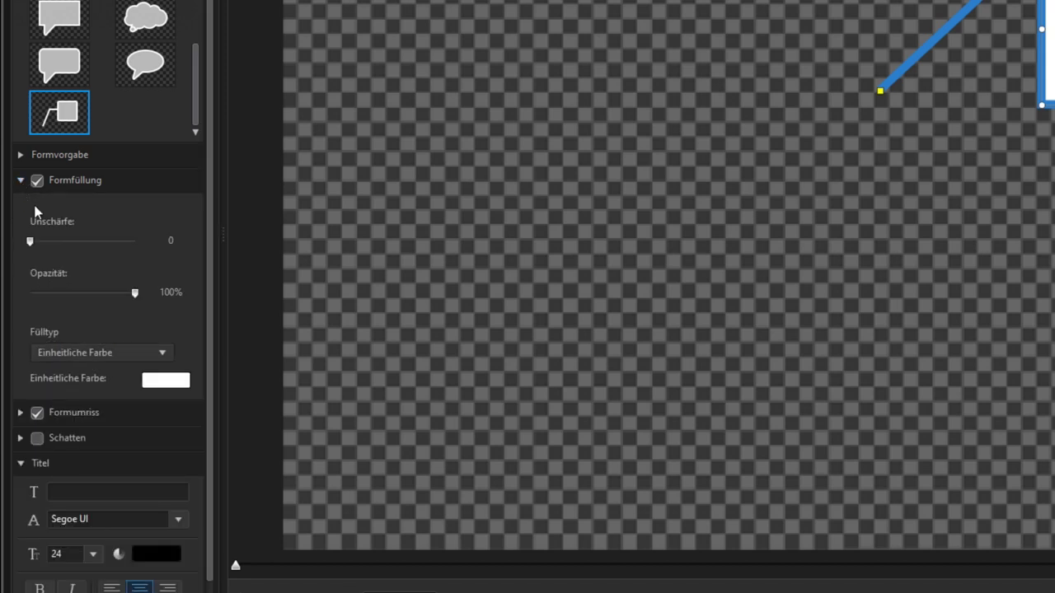
click(176, 384)
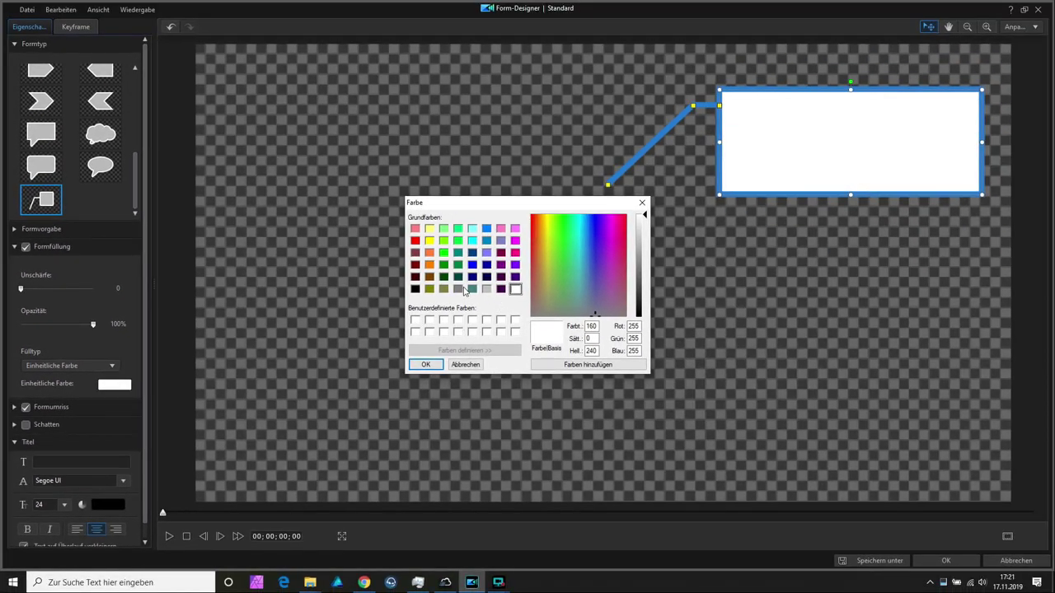
click(487, 289)
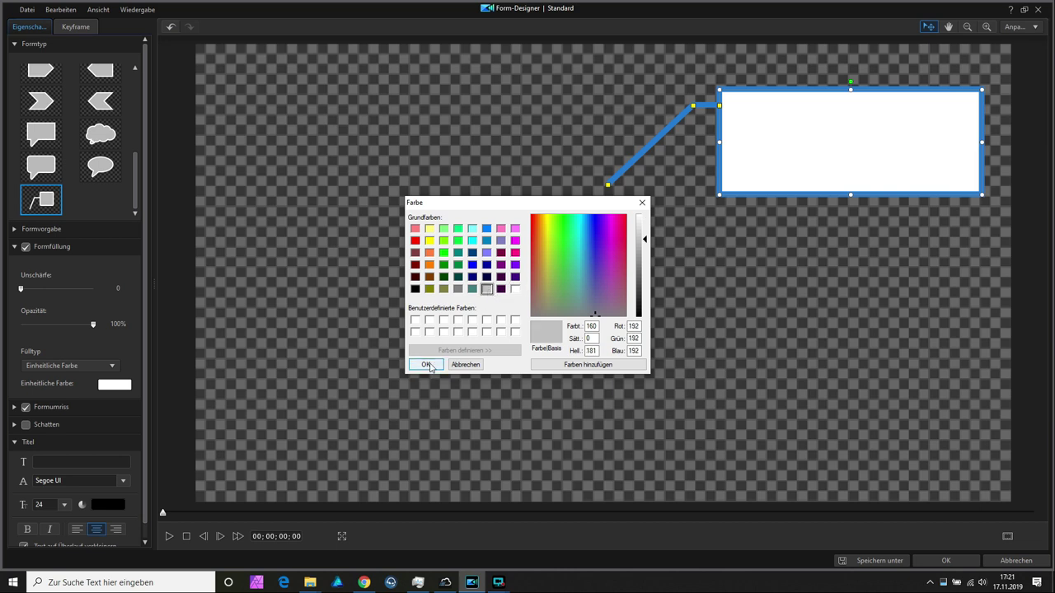
click(440, 365)
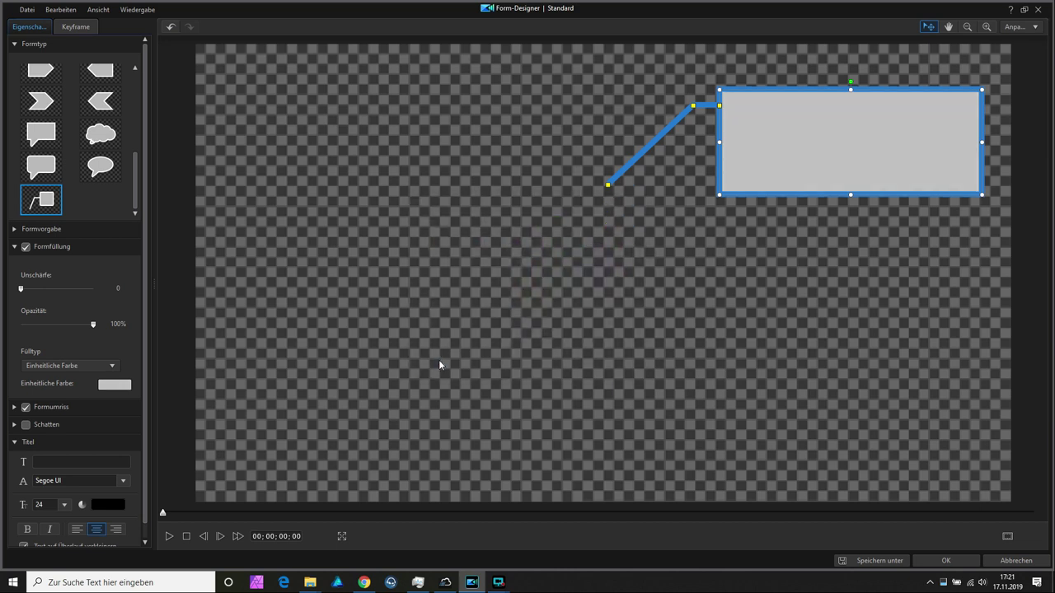
click(122, 386)
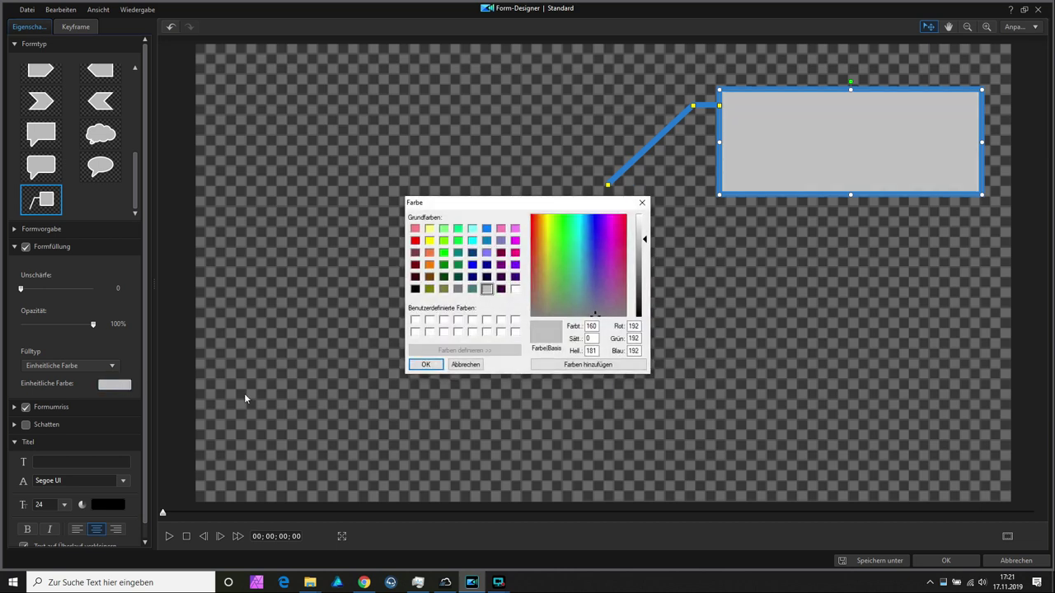
click(515, 290)
click(428, 365)
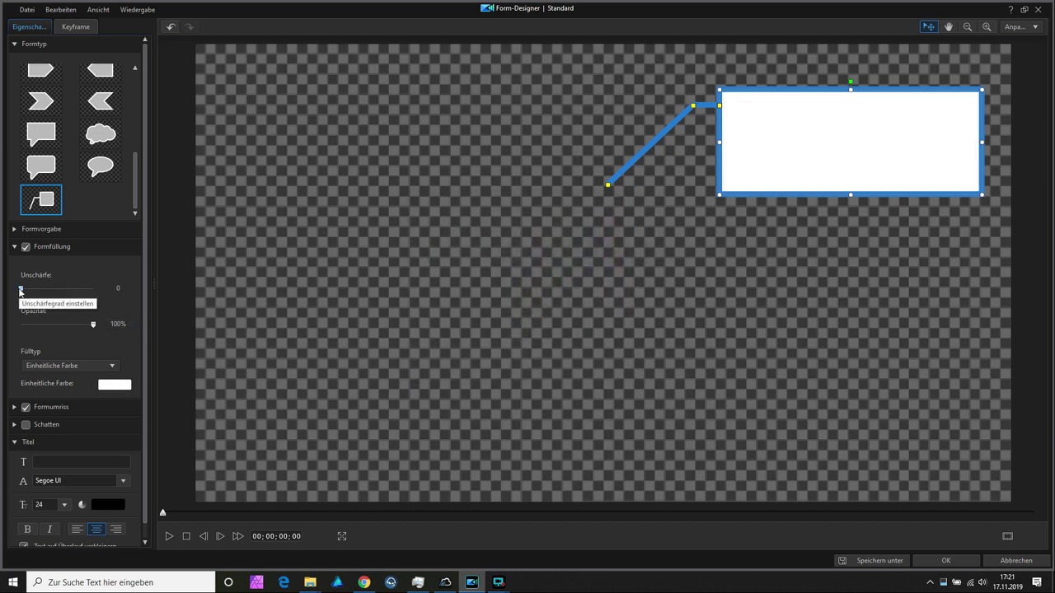
- Try out the callout fill's blur and opacity, returning the blur to 0 and the opacity to 100%
drag(21, 291, 58, 296)
drag(58, 295, 12, 295)
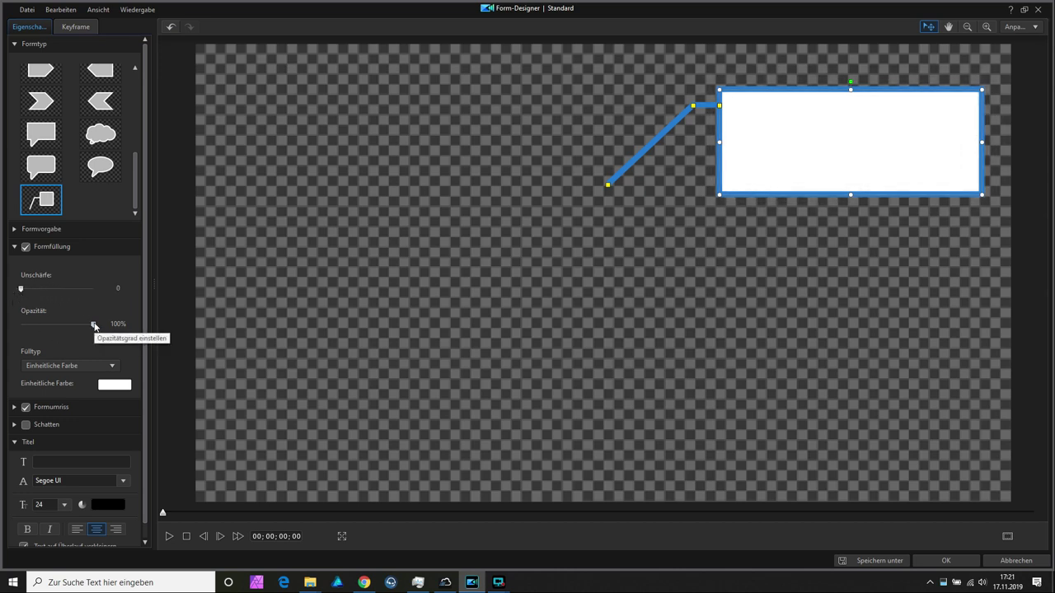
drag(92, 325, 2, 323)
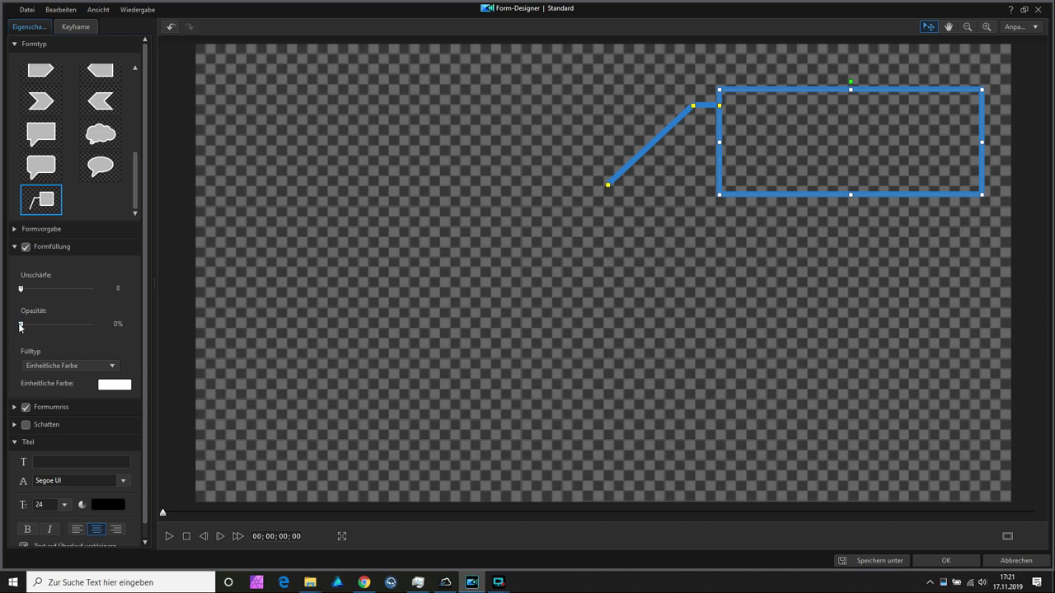
drag(20, 327, 115, 324)
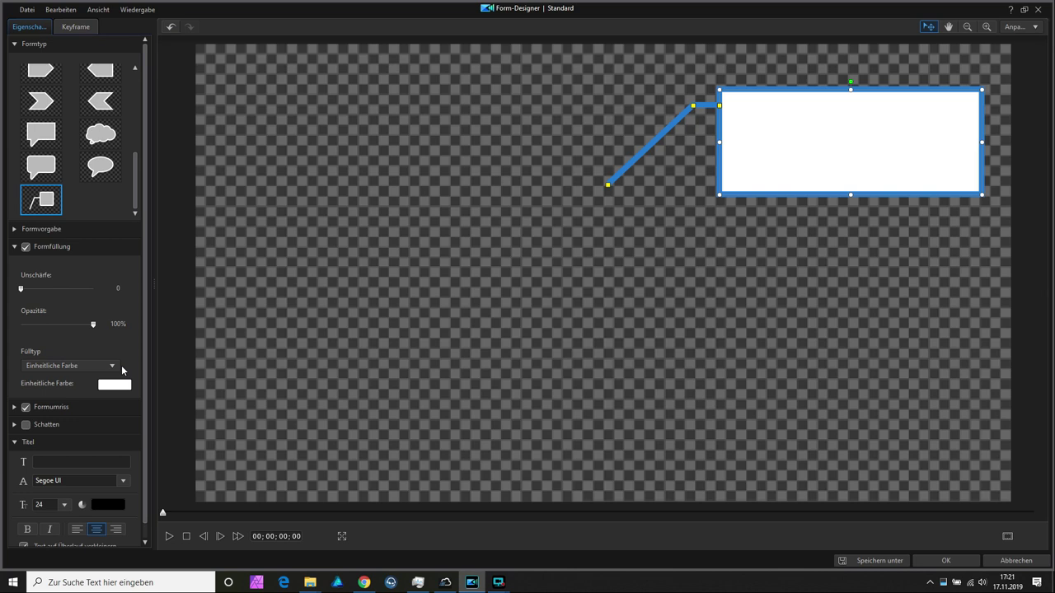
click(14, 246)
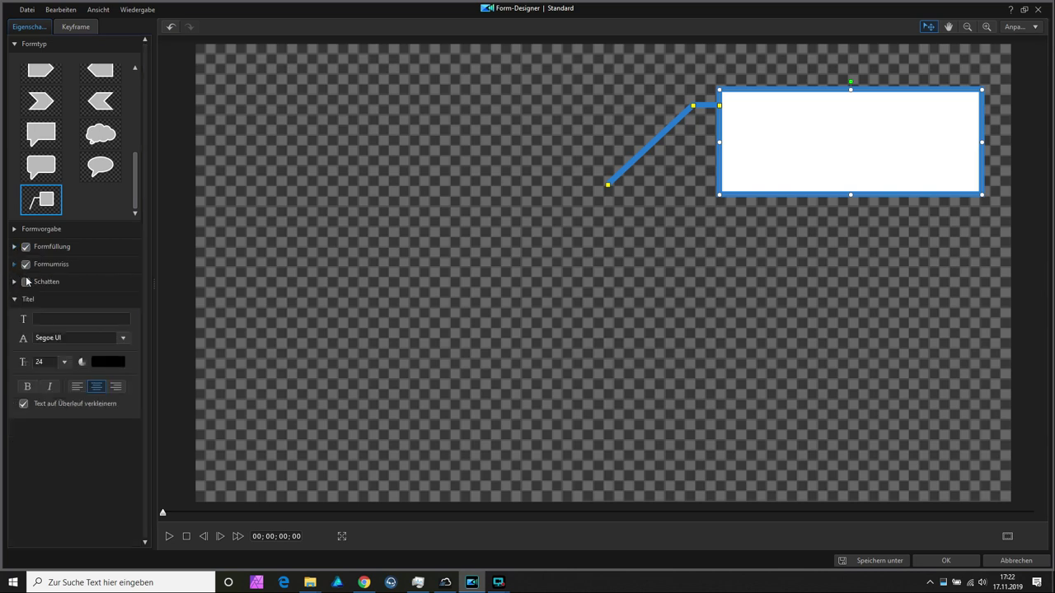
- Try a dashed outline on the callout, settle on the dotted line type and set the outline blur to 7
click(14, 265)
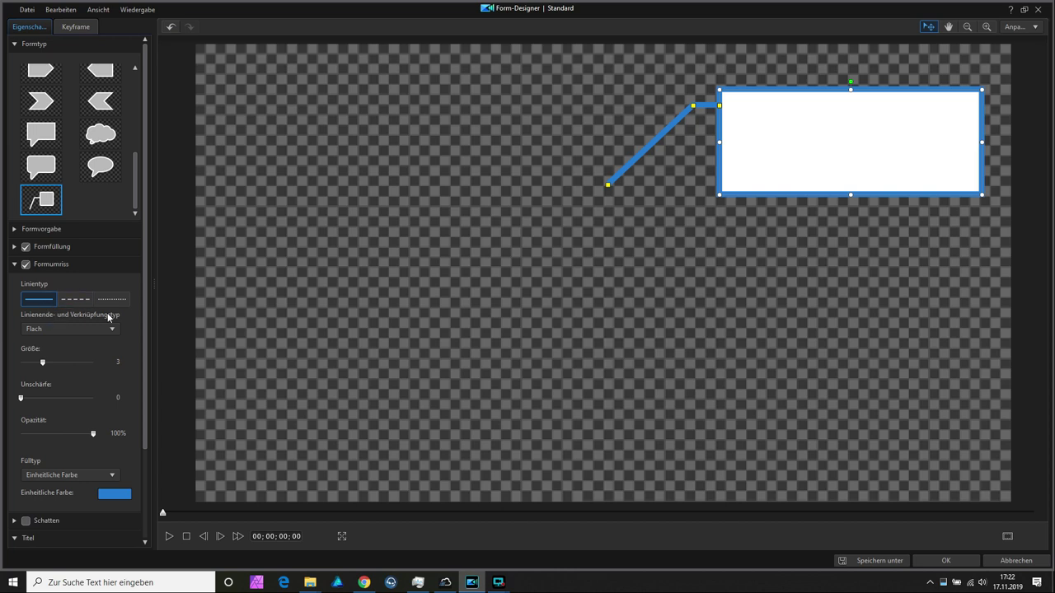
click(82, 304)
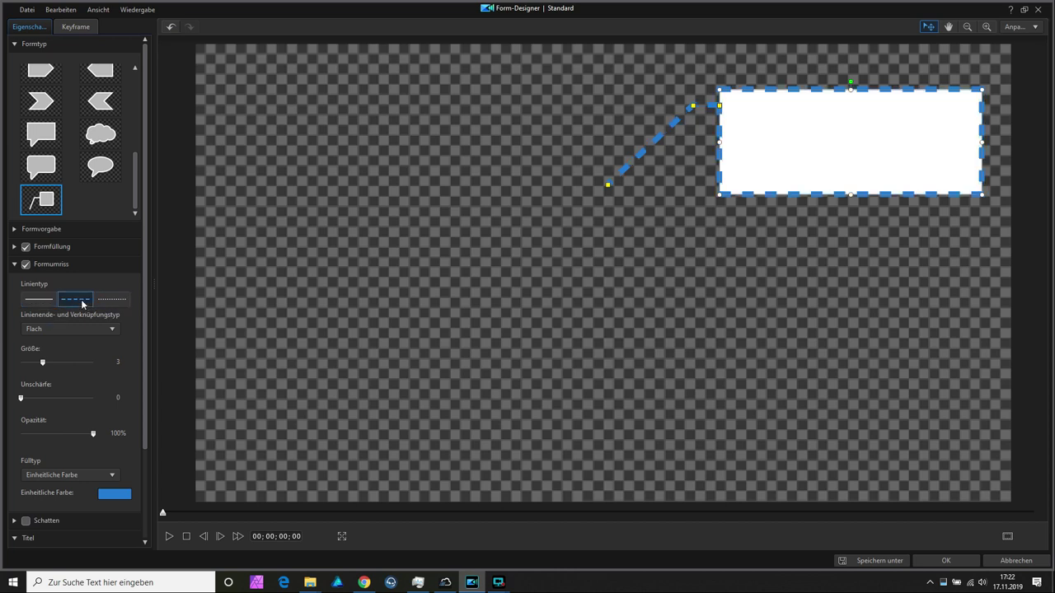
click(119, 300)
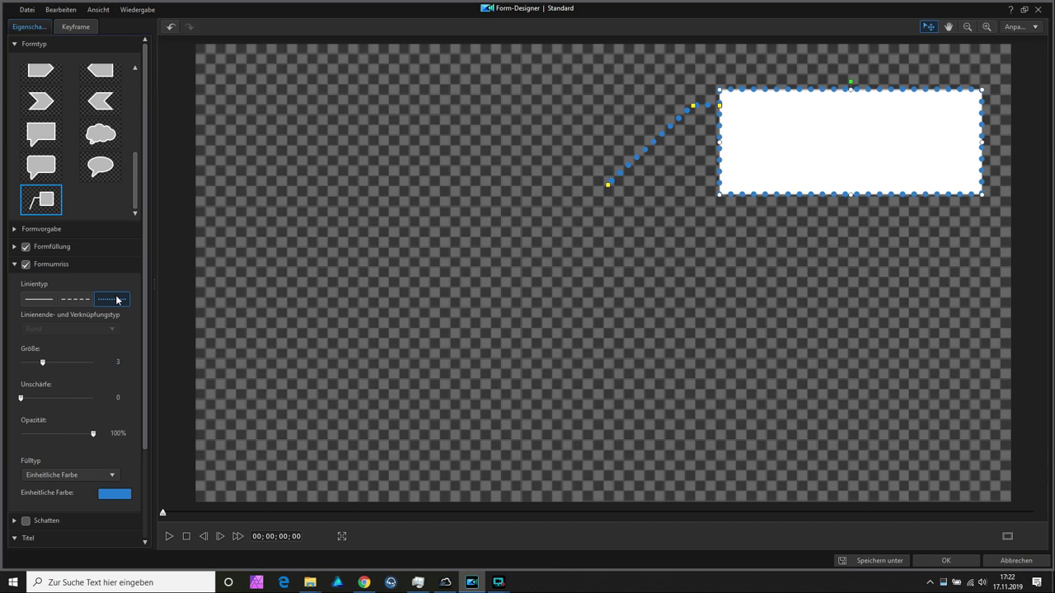
drag(43, 362, 44, 402)
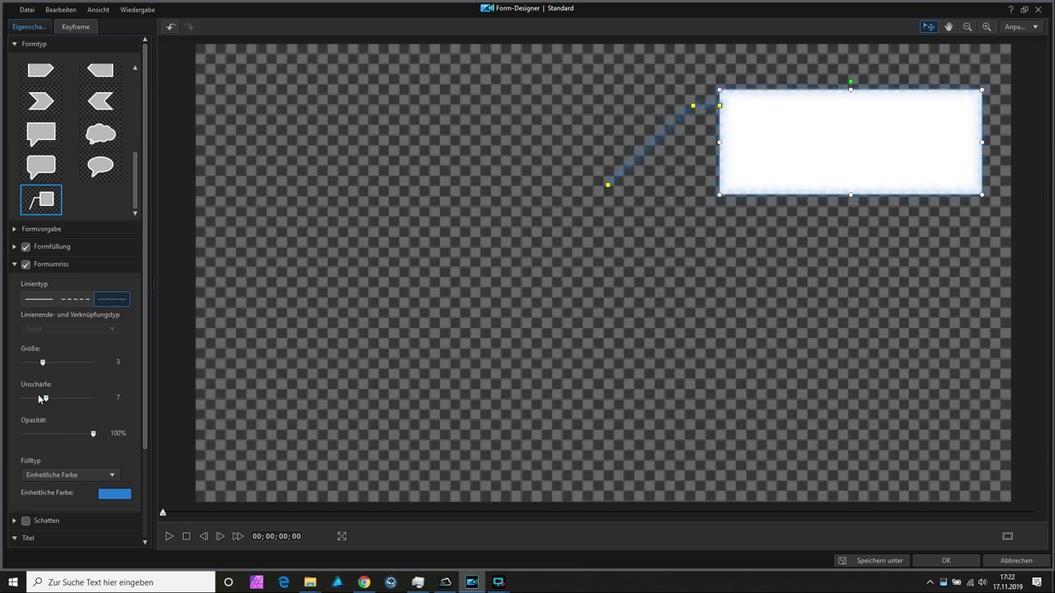
- Switch the callout's outline to a solid line and reset its blur to 0, keeping the opacity at 100%
click(32, 302)
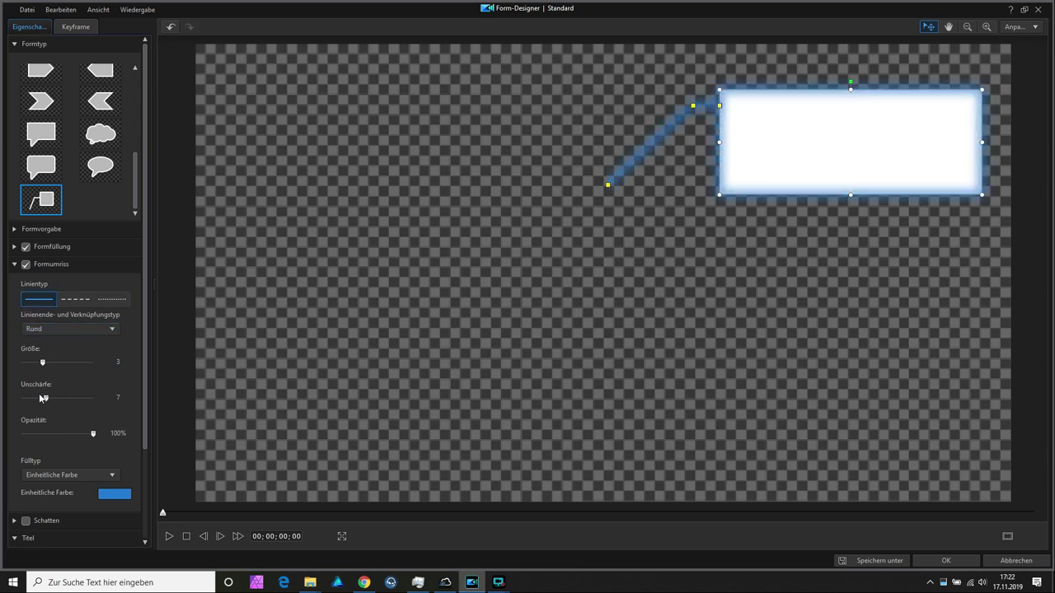
drag(45, 400, 21, 401)
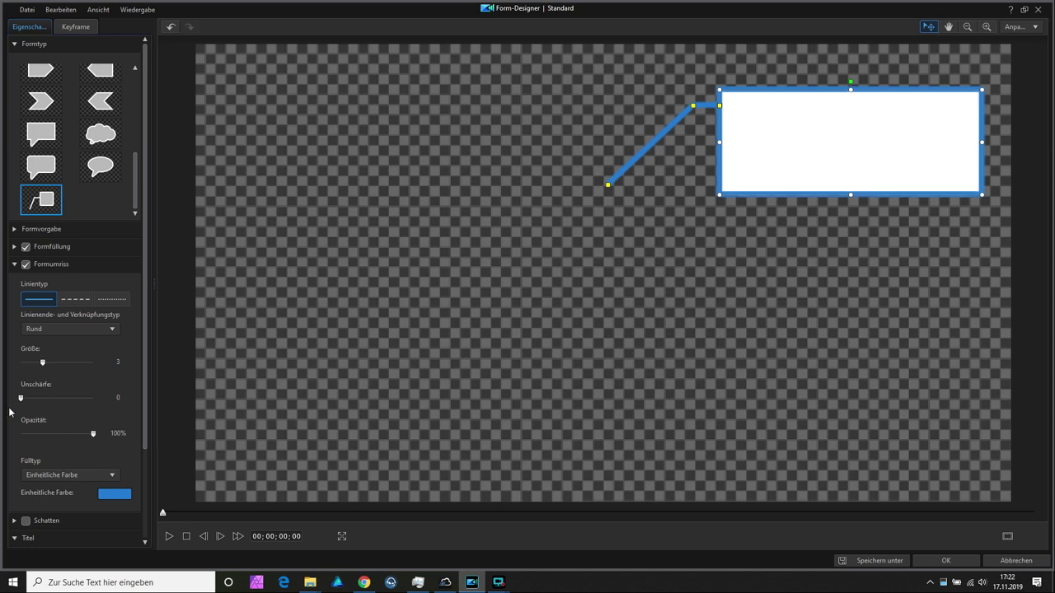
mouse_move(93, 436)
mouse_down()
mouse_move(16, 434)
mouse_move(105, 439)
mouse_up()
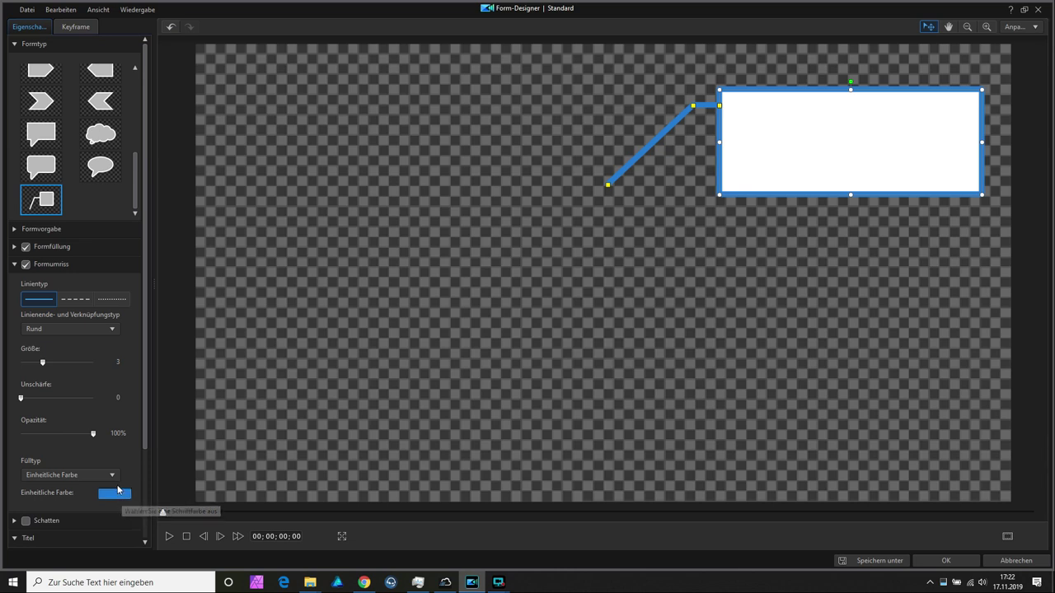
click(15, 264)
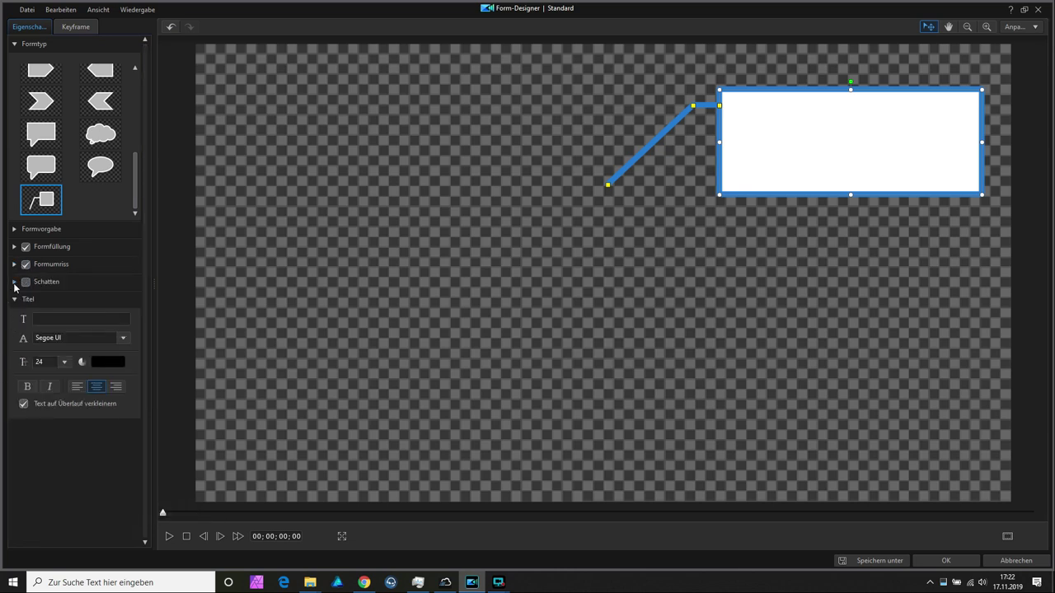
- Enable the callout's shadow with a distance of 3.0 and change the shadow colour to black
click(14, 281)
click(26, 282)
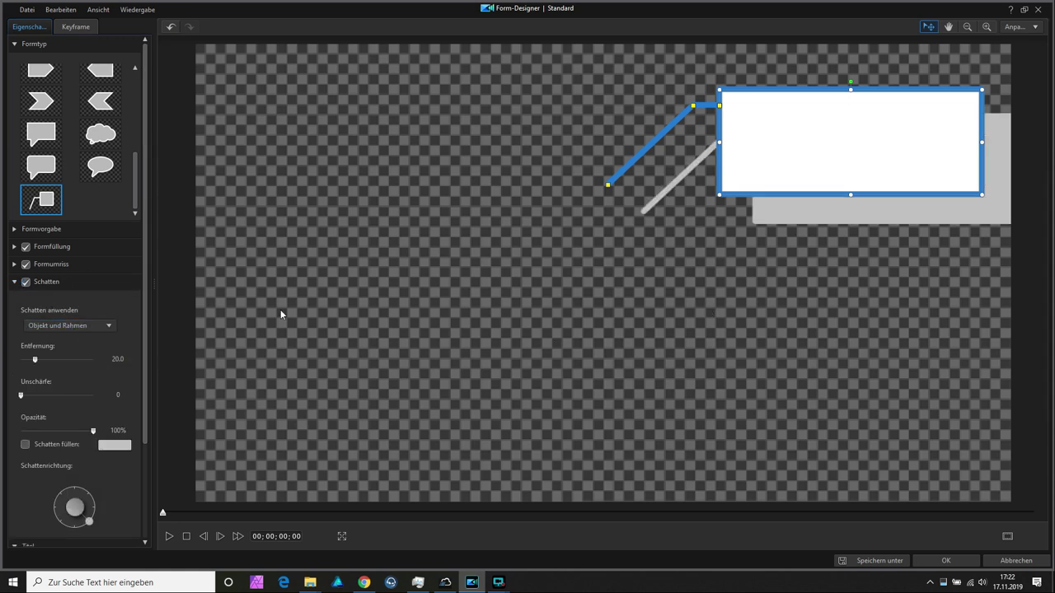
drag(35, 360, 24, 360)
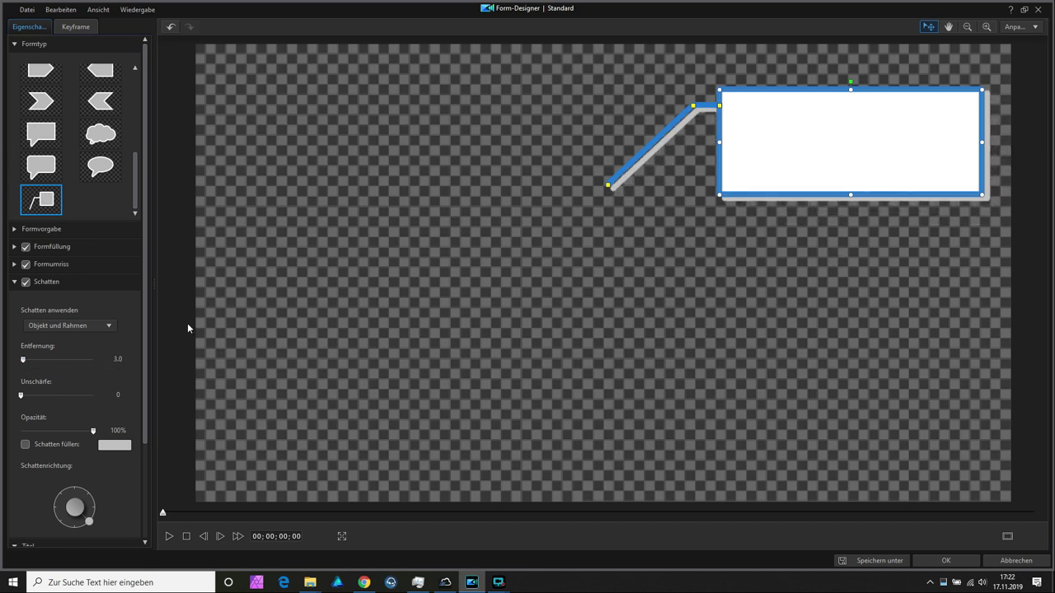
click(113, 445)
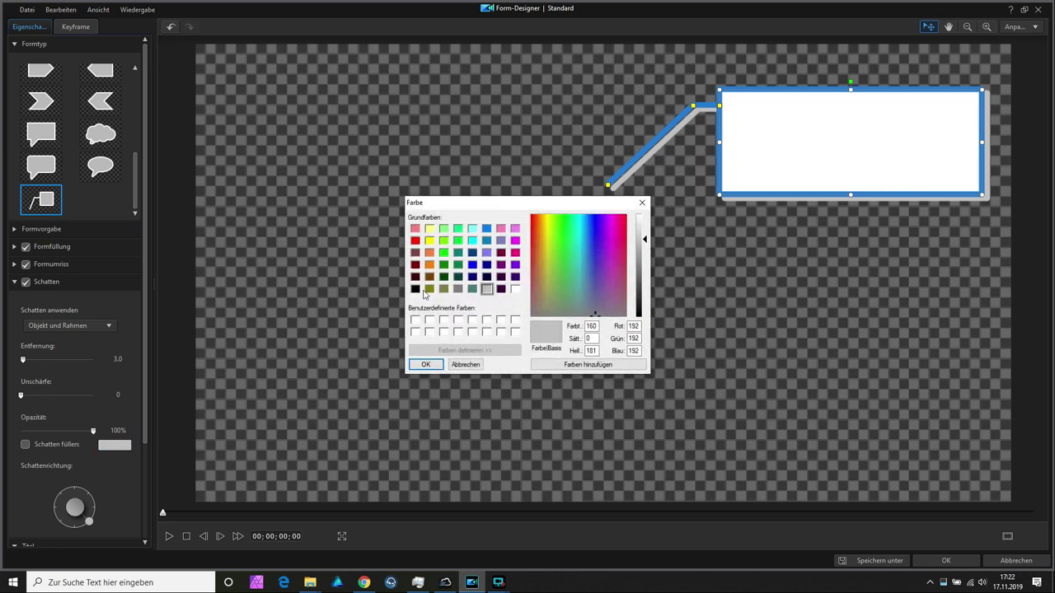
click(415, 288)
click(419, 365)
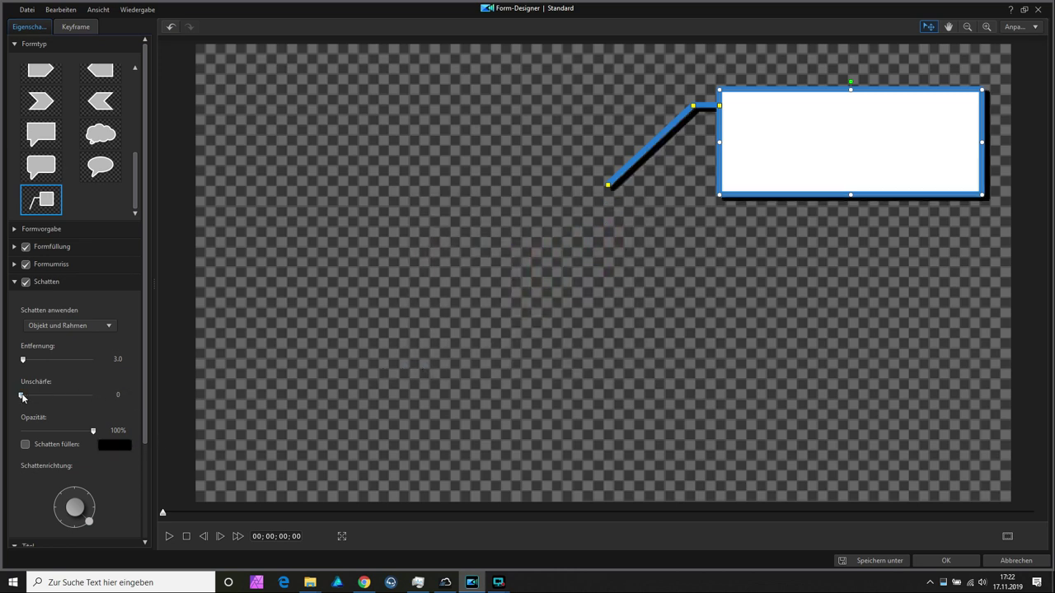
- Set the shadow's blur to 5 and its opacity to 89%, and collapse the shadow settings
drag(23, 396, 40, 397)
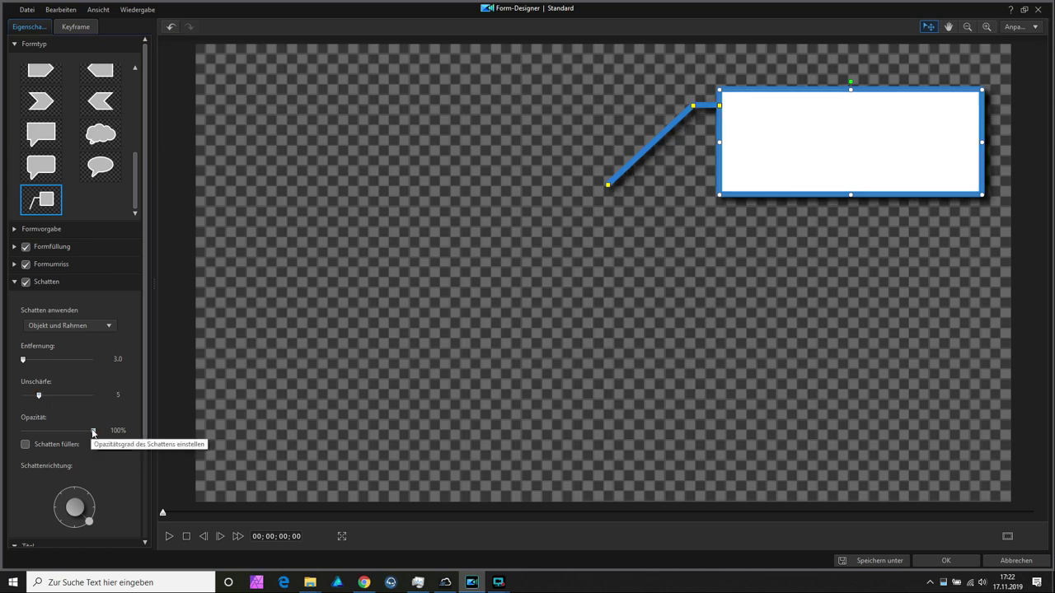
drag(93, 431, 84, 430)
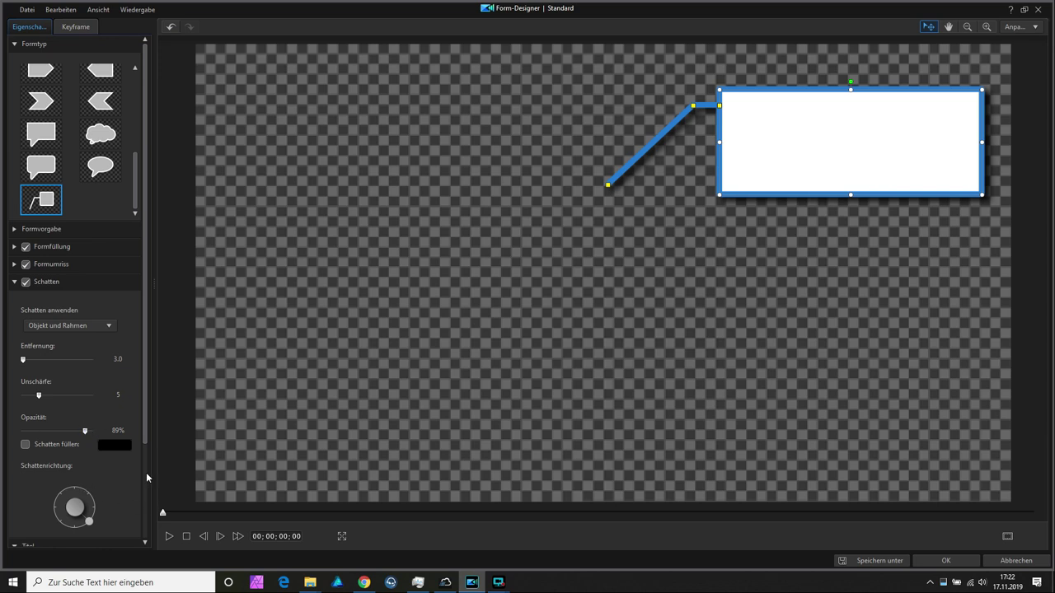
scroll(145, 431, down, 3)
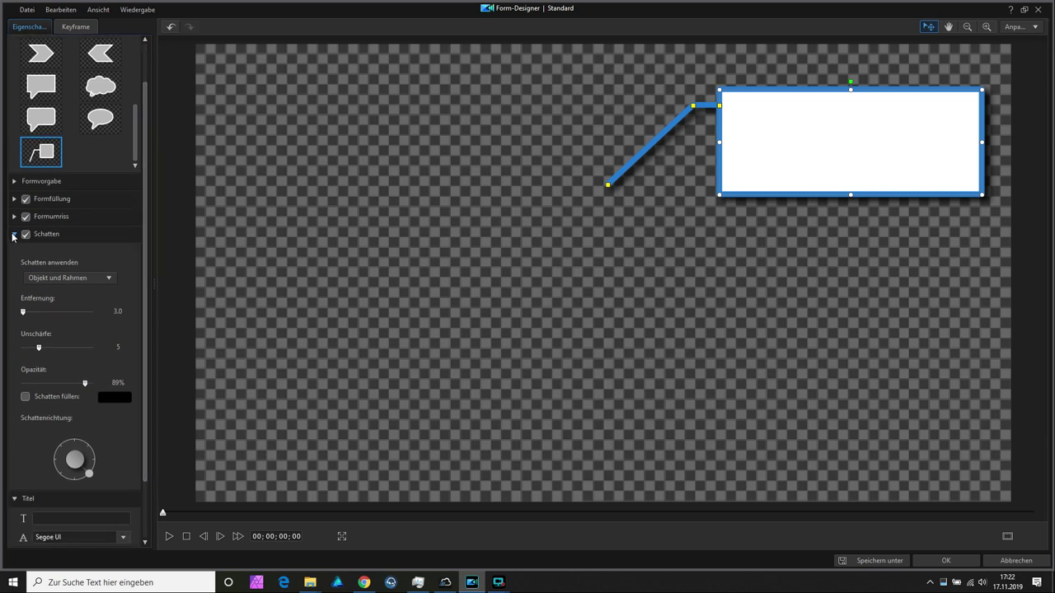
click(13, 235)
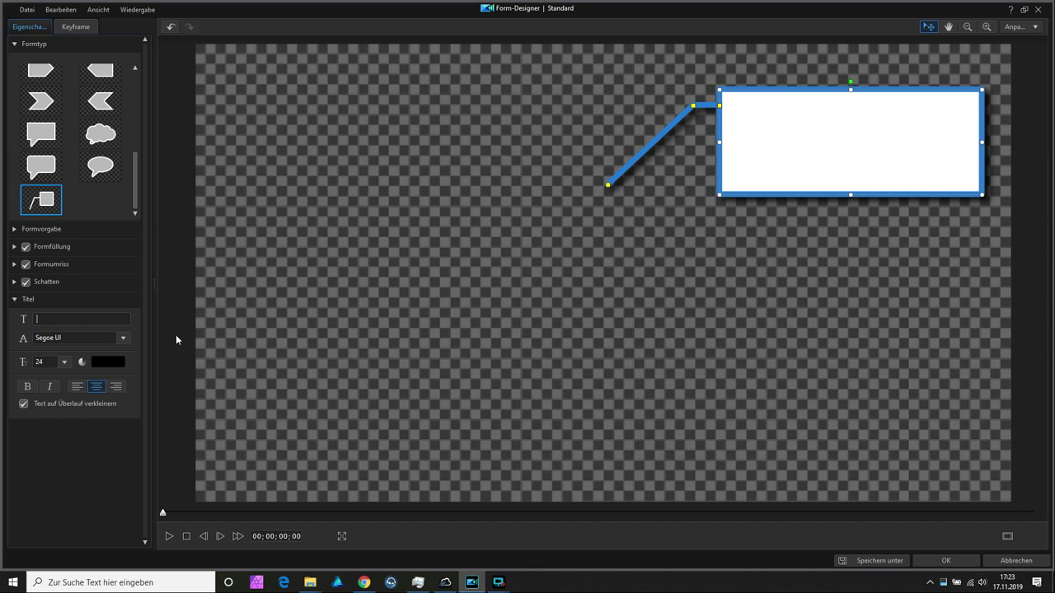
- Enter "Comer See" as the callout's title, look through the font choices and make the text bold
text(Com)
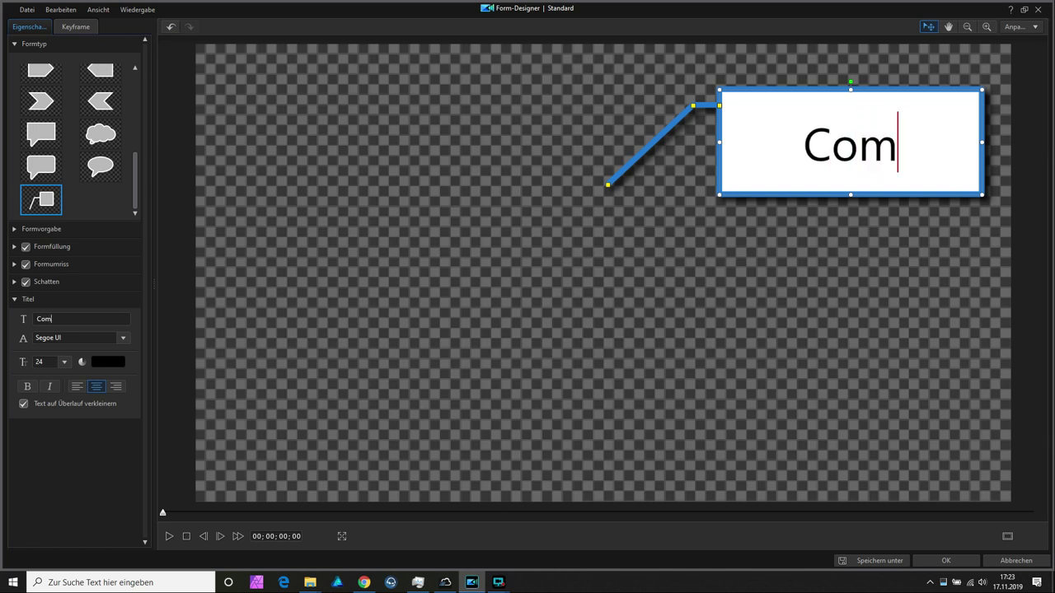
text(er See)
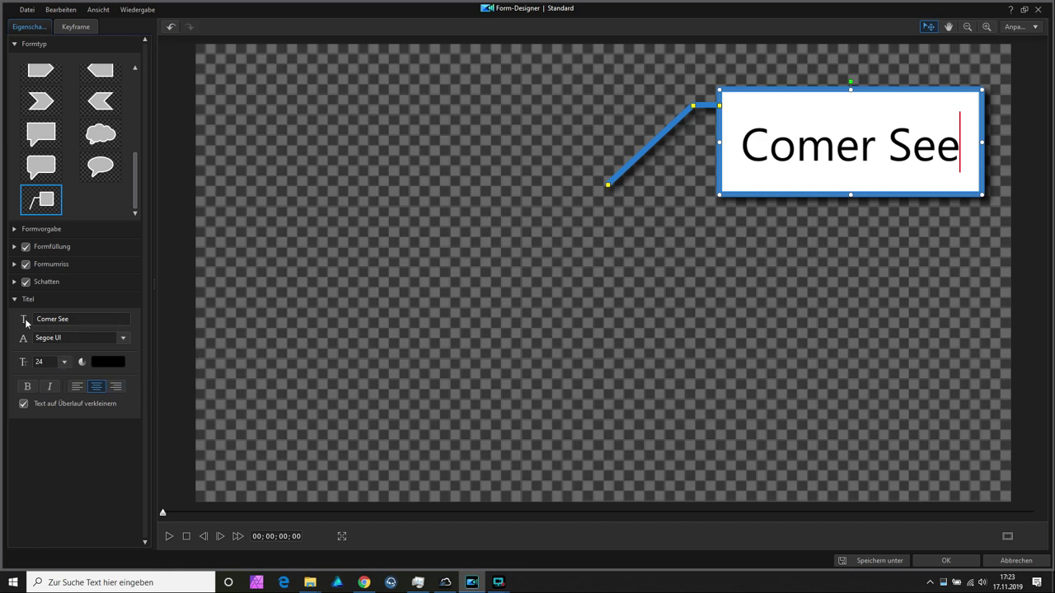
click(124, 338)
click(123, 337)
drag(960, 152, 741, 152)
click(27, 386)
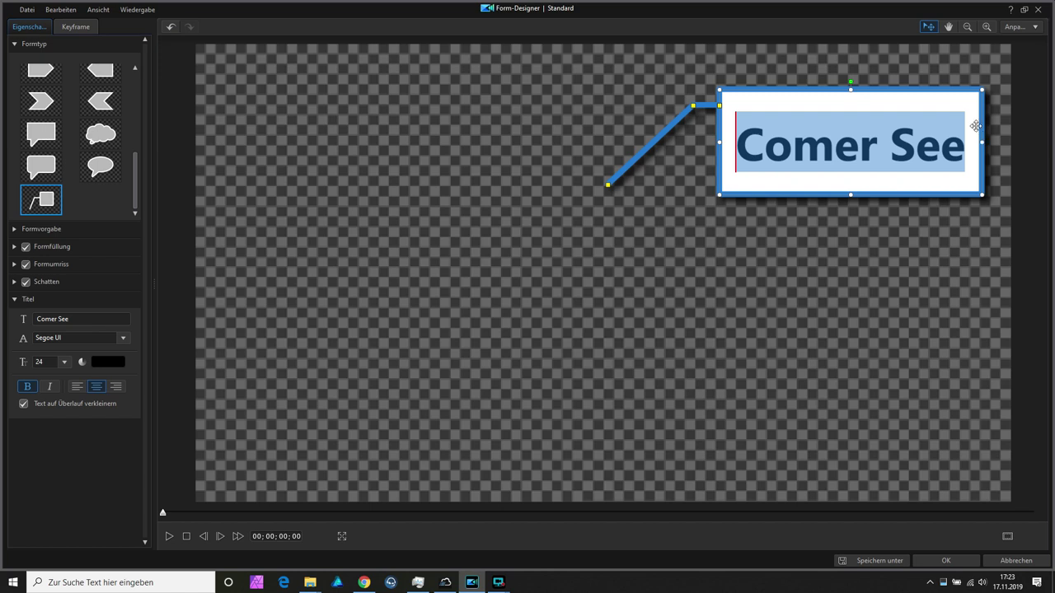
- Add an opacity keyframe at the very start of the callout and set its opacity to 0%
click(85, 30)
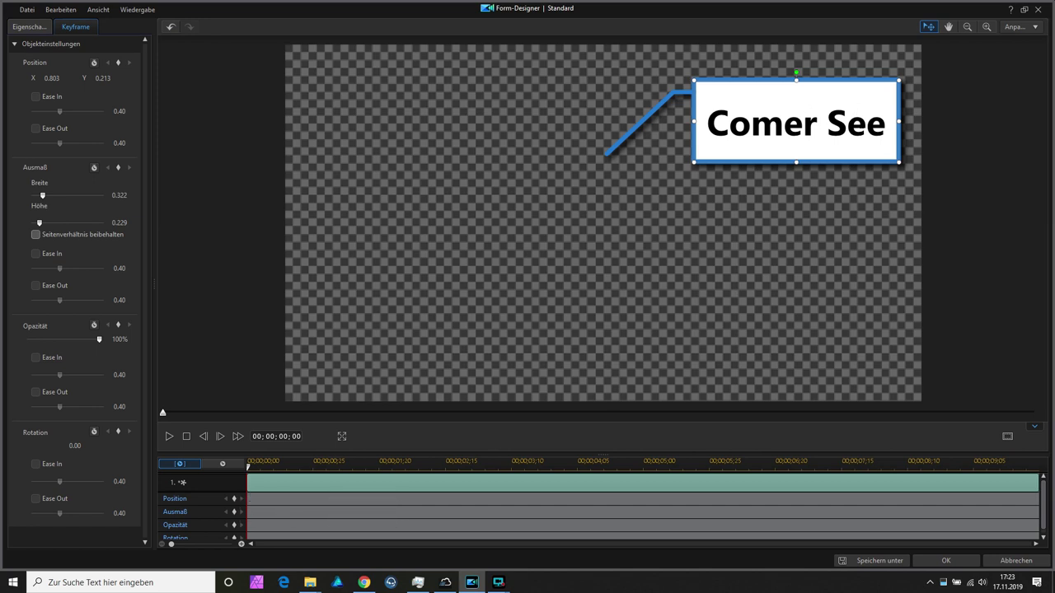
click(234, 526)
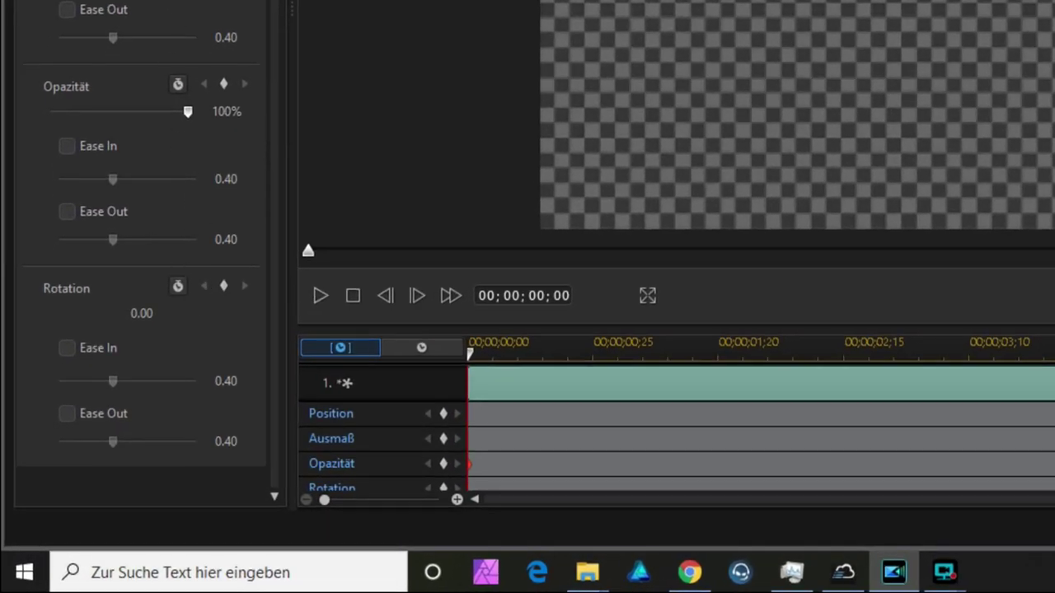
drag(188, 110, 154, 113)
drag(50, 112, 48, 112)
- Add a second opacity keyframe at 00;00;02;00 and set the opacity there to 100%
text(02)
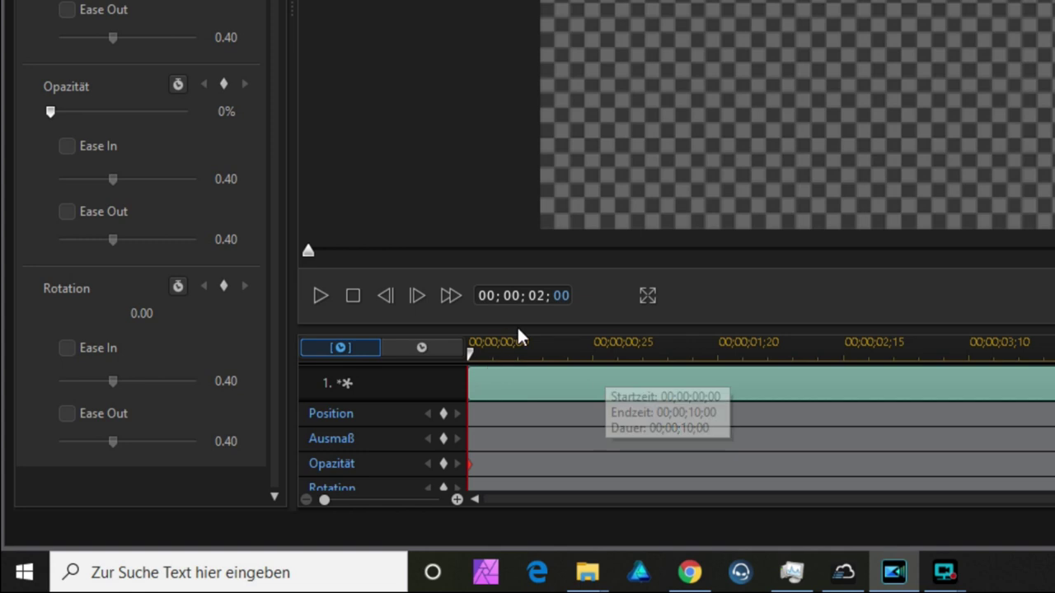
key(Return)
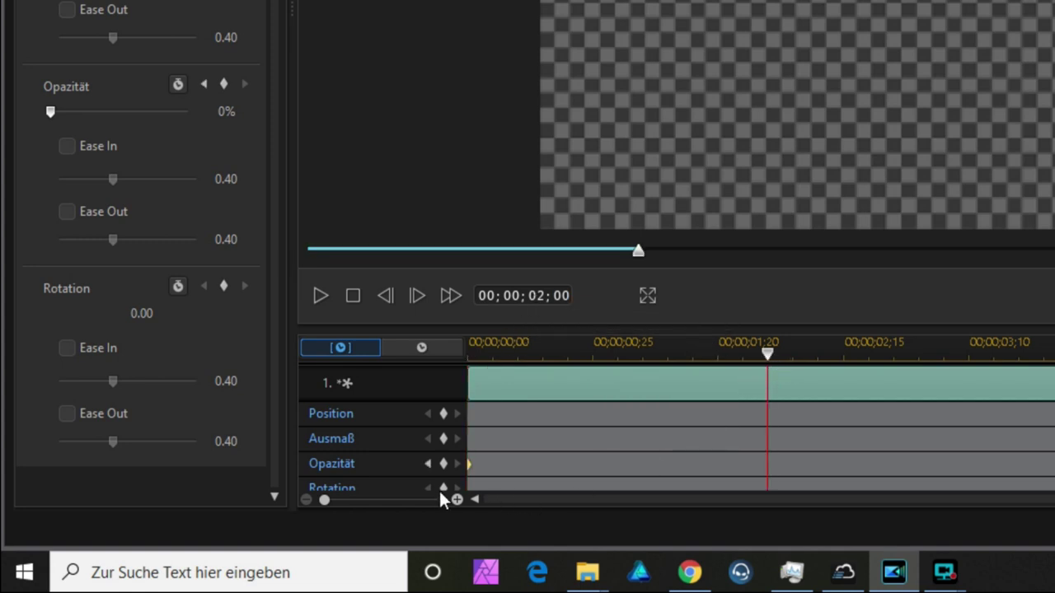
click(443, 464)
drag(51, 111, 216, 114)
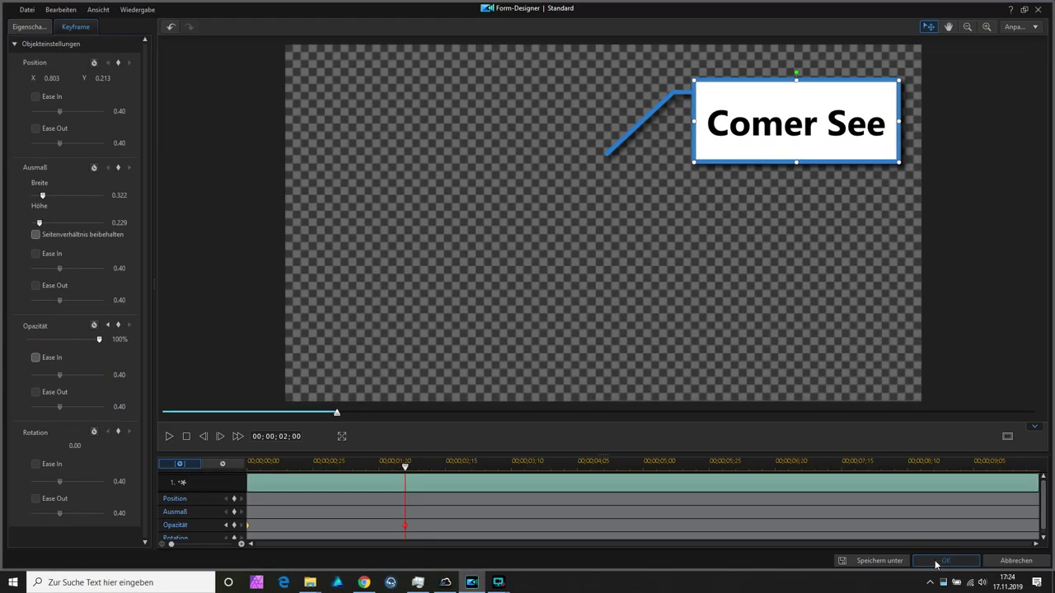
- Finish the shape and save it as a custom template named "Comer See"
click(940, 562)
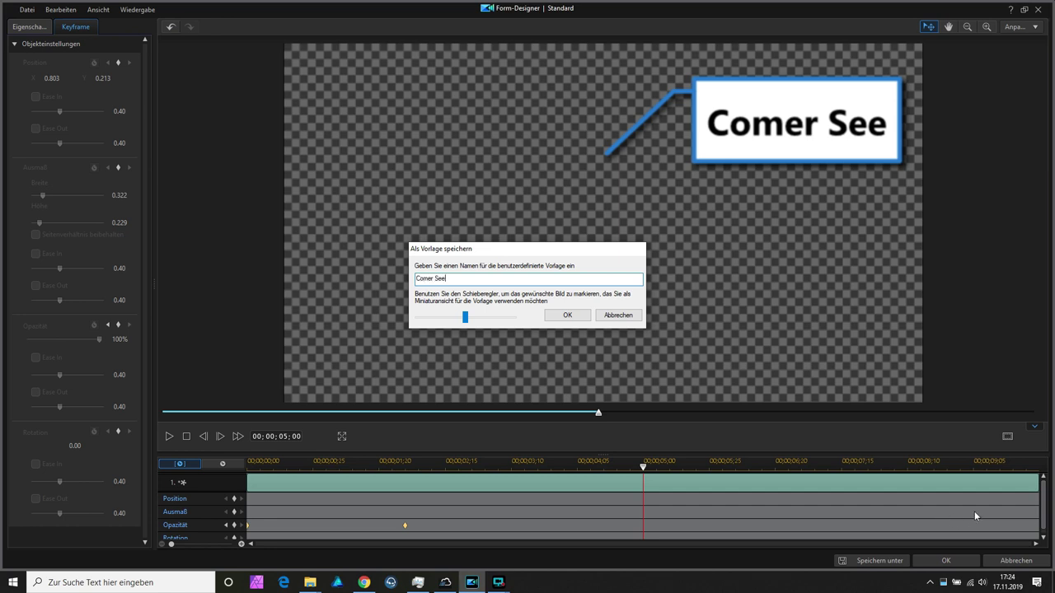
click(567, 317)
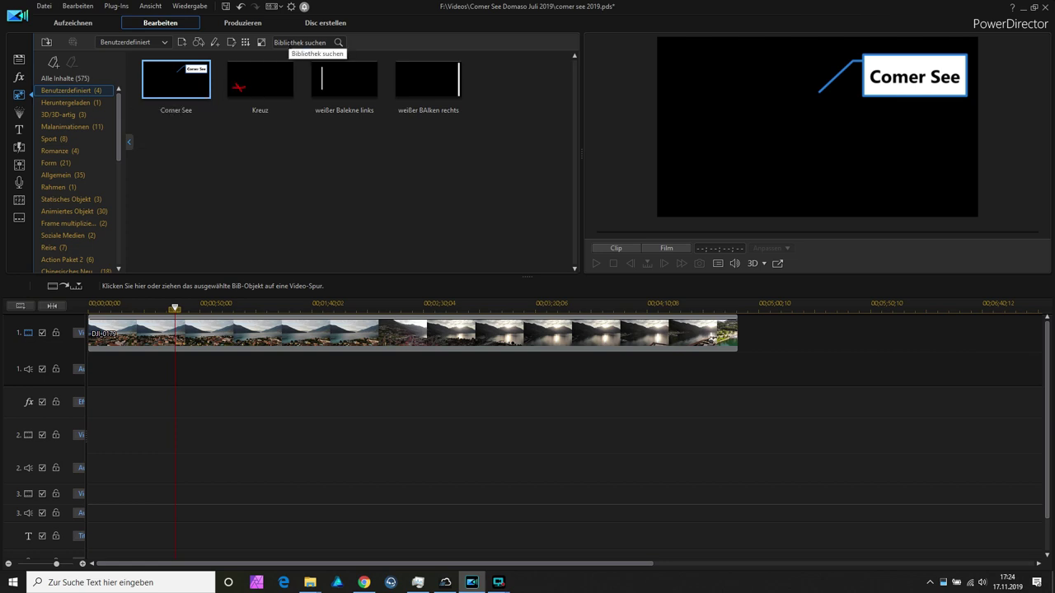
- Search the entire library for "comer" and place the Comer See template on video track 2 at the playhead
click(64, 77)
click(289, 42)
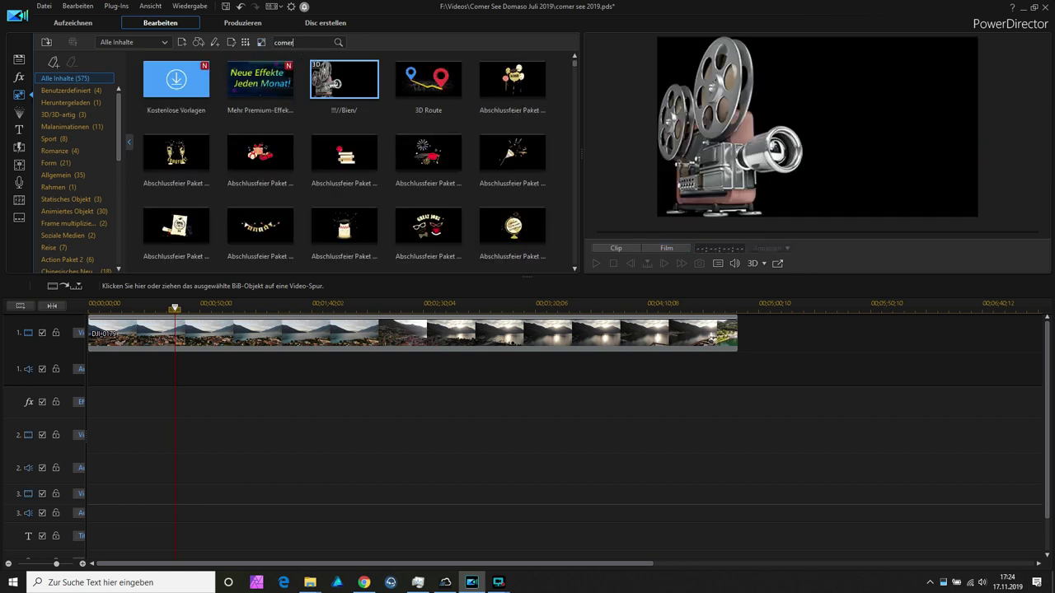
key(Return)
click(206, 91)
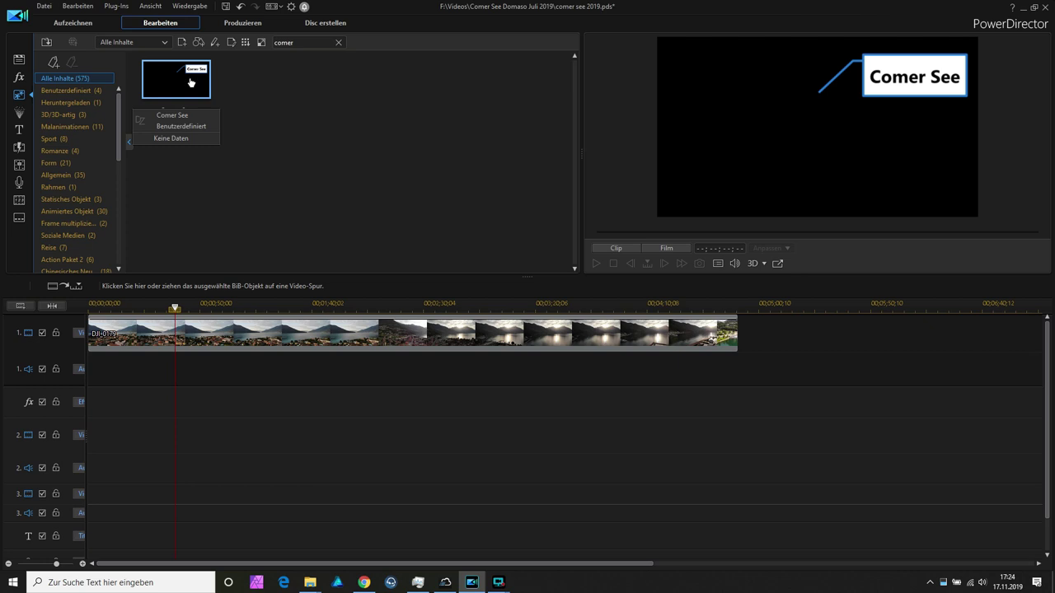
drag(185, 84, 174, 444)
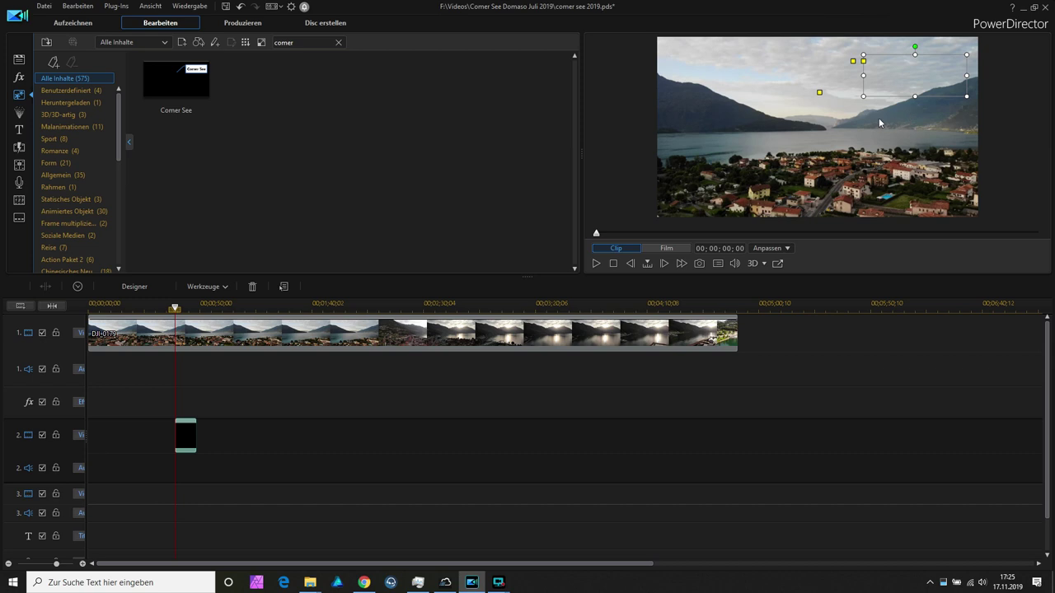
- Lower the leader line's free end to the far lakeshore in the preview and play the film from 00;00;30;00
drag(819, 91, 830, 129)
click(155, 307)
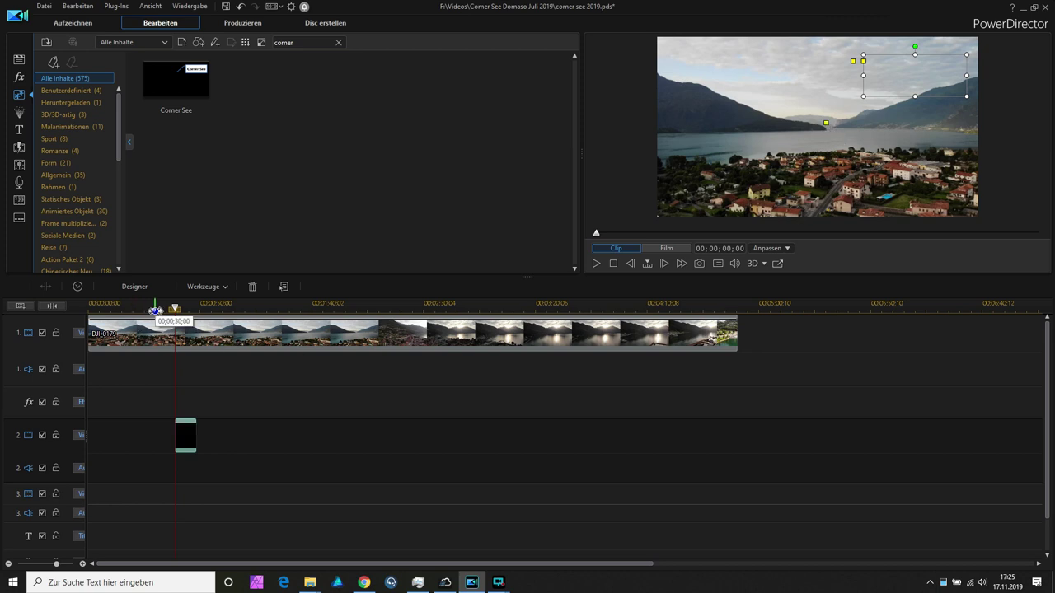
click(429, 486)
key(space)
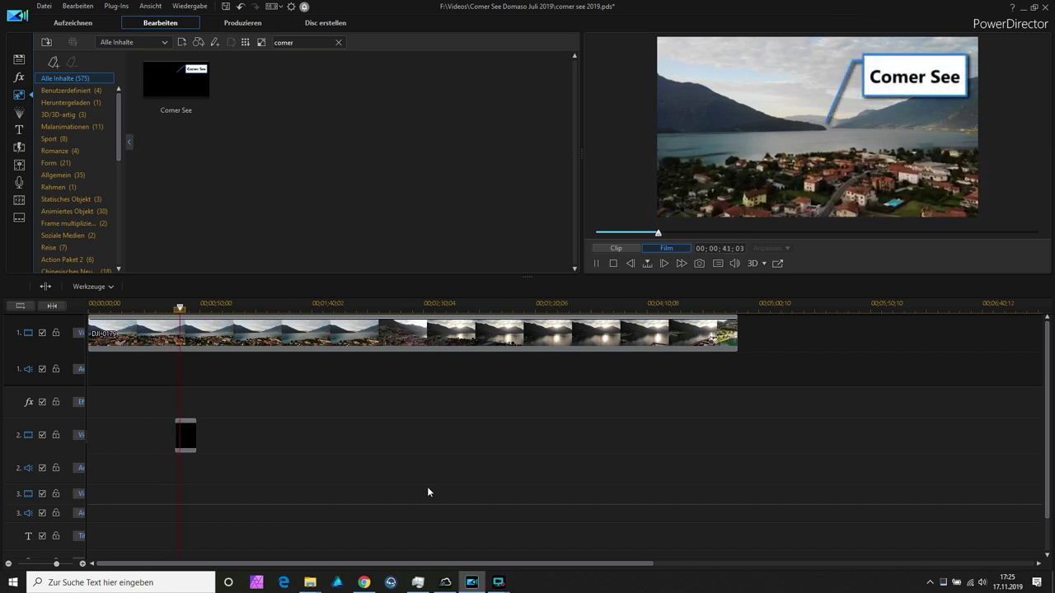
key(space)
- Select the callout clip, raise the leader line's free end into the sky and slightly reduce the box's height
click(187, 434)
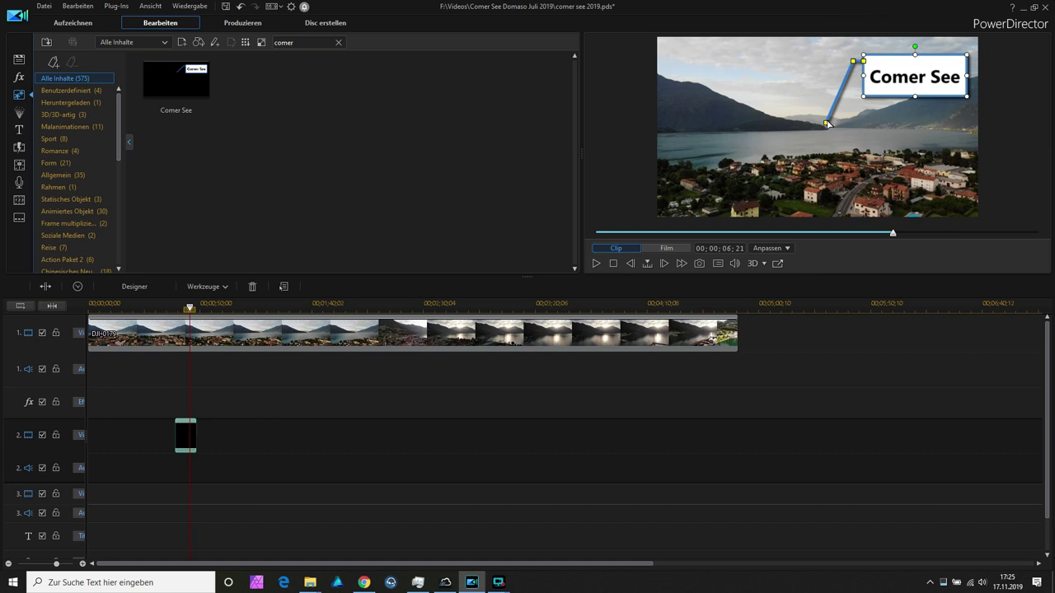
drag(826, 123, 834, 100)
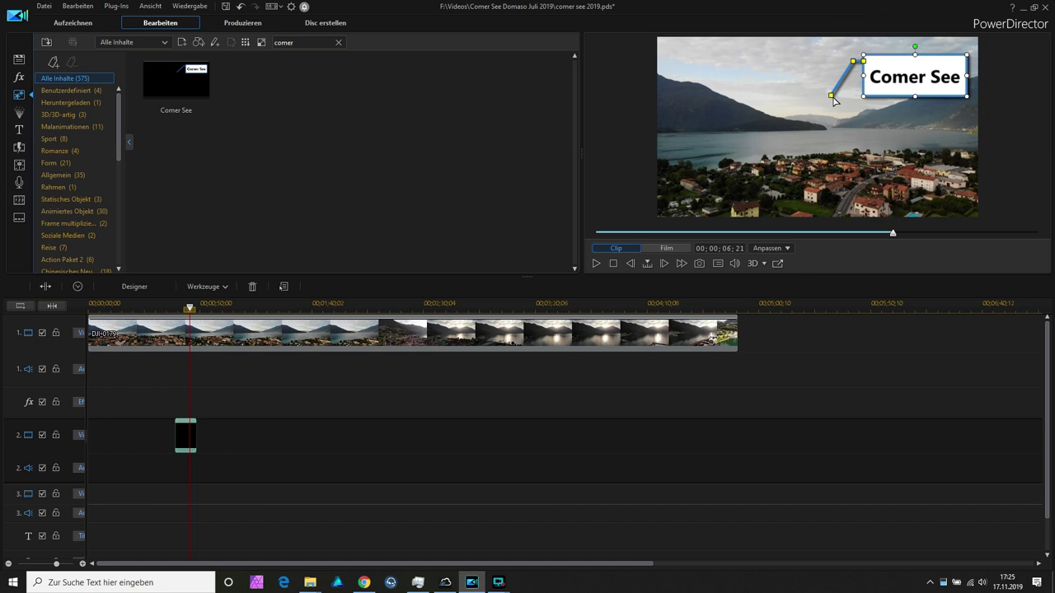
drag(914, 94, 914, 90)
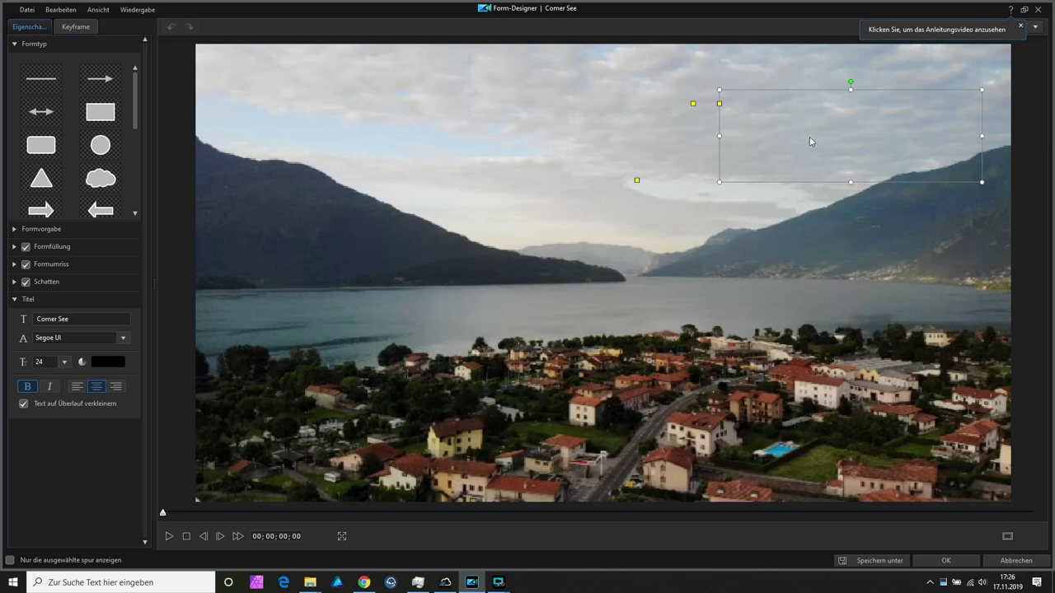
- Examine the placed callout's opacity keyframes and its appearance at 00;00;03;00 in the Form-Designer, and return to the timeline
click(78, 26)
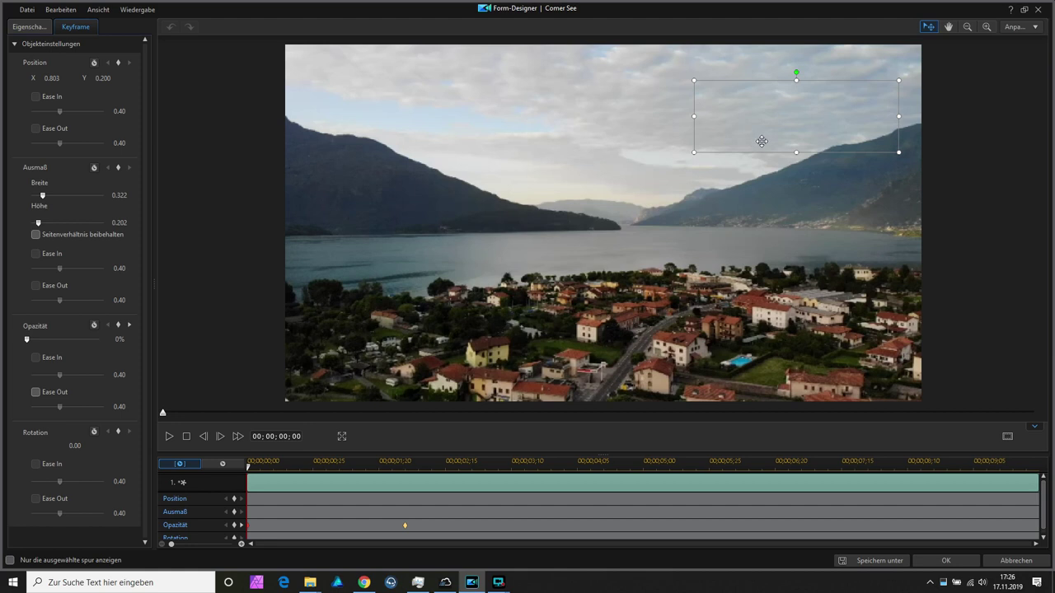
click(485, 464)
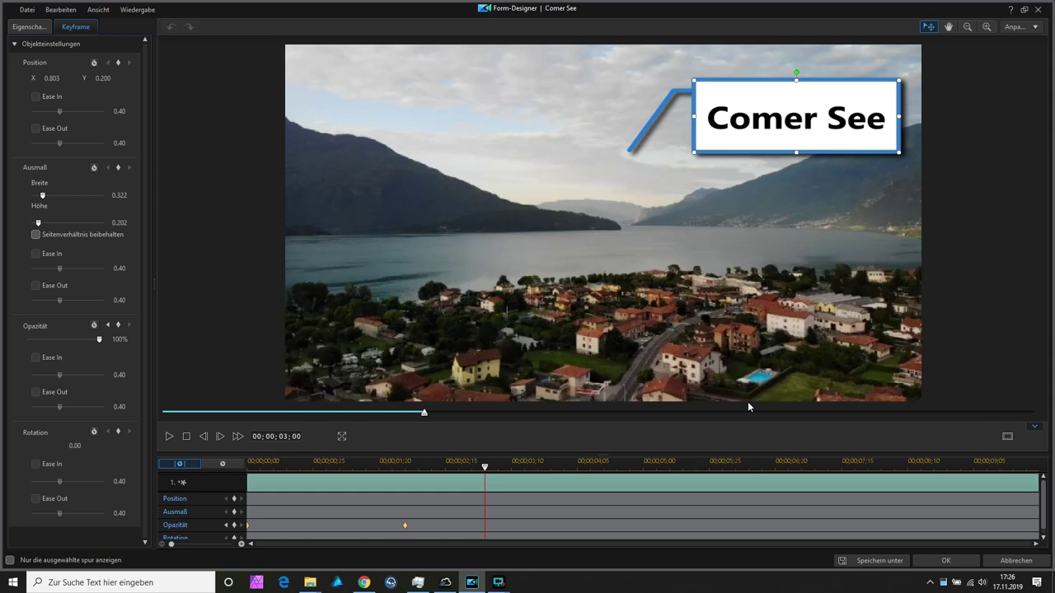
click(964, 564)
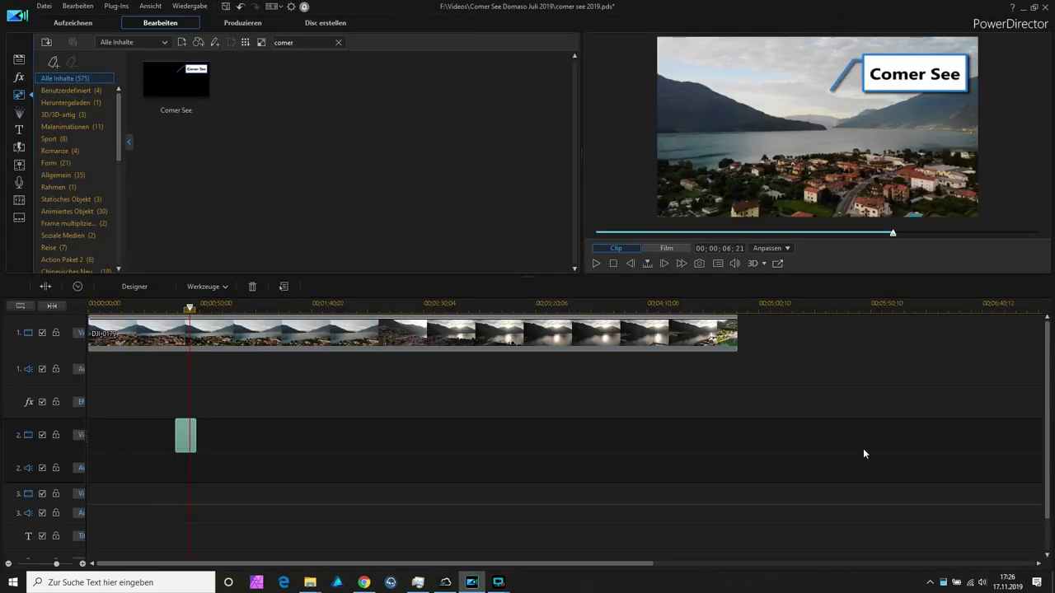